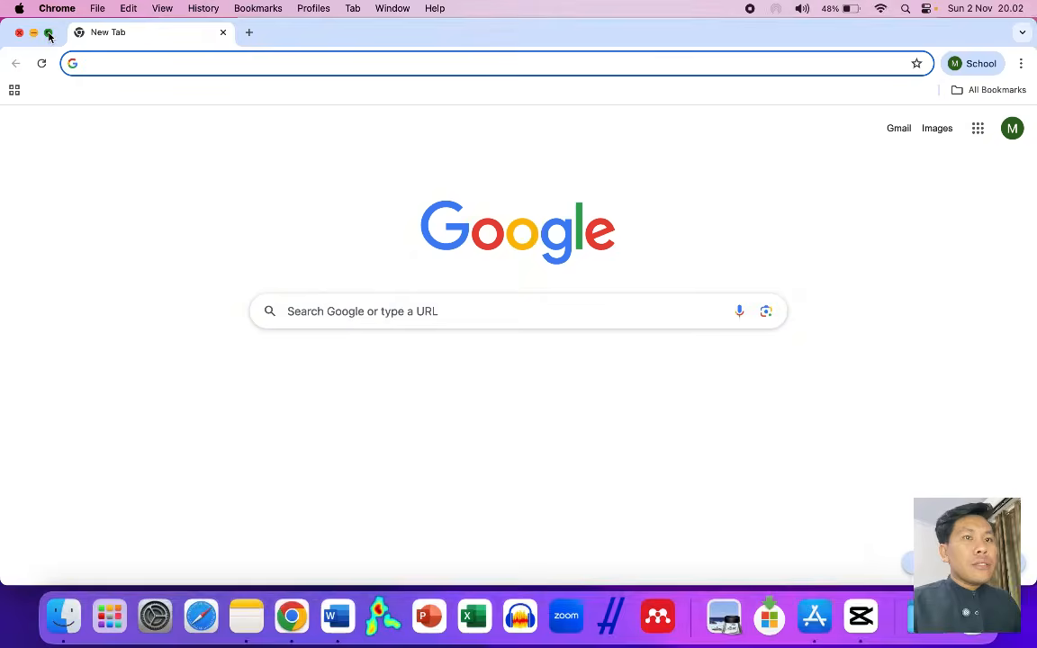
- Make Chrome full screen and search Google for 'notion'
{"action": "left_click", "coordinate": [44, 33]}
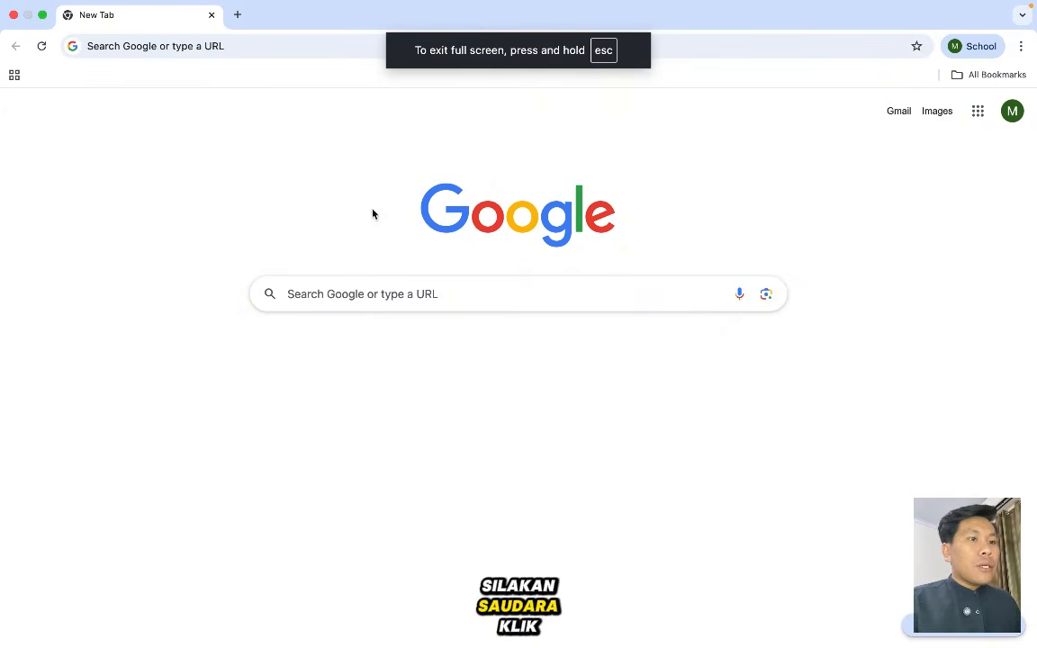
{"action": "left_click", "coordinate": [324, 301]}
{"action": "type", "text": "n"}
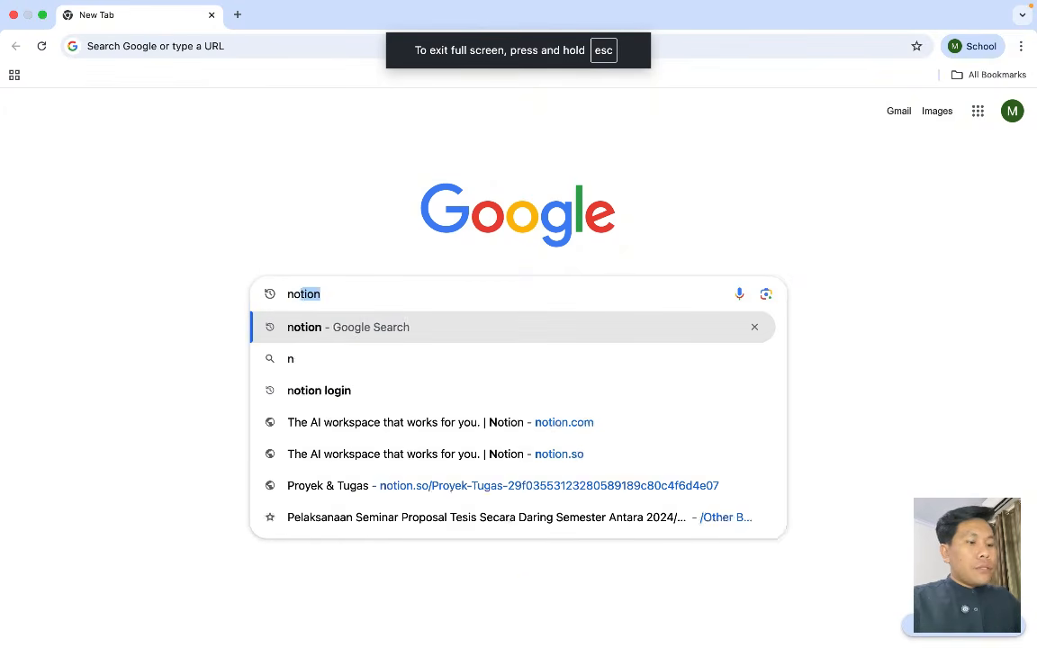
{"action": "type", "text": "otion"}
{"action": "key", "text": "Return"}
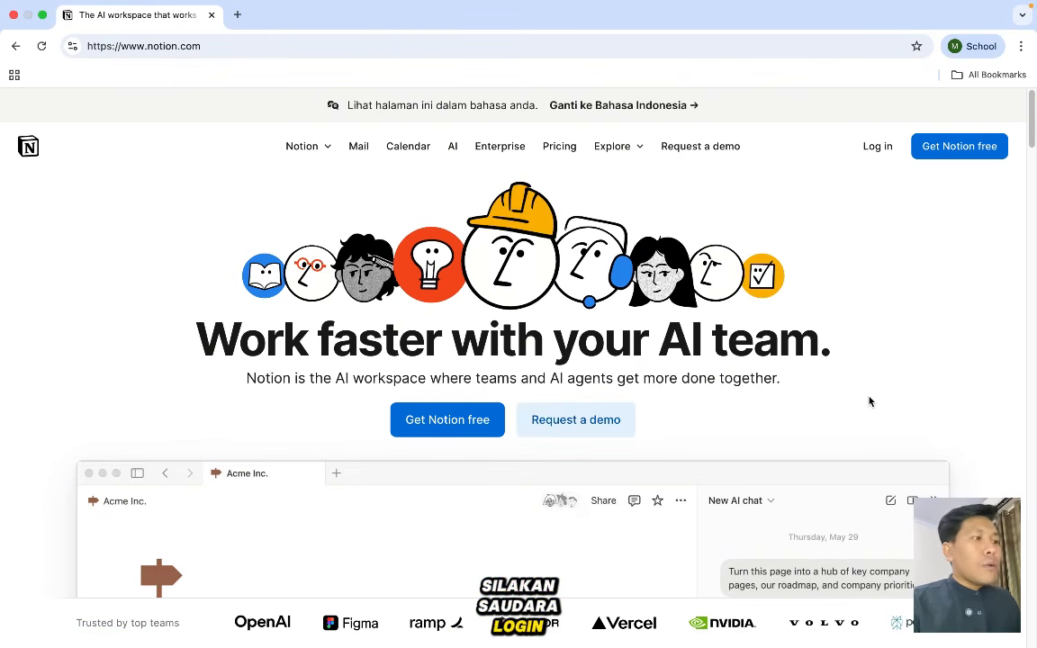
- Log in to Notion with the suggested Google account
{"action": "left_click", "coordinate": [880, 157]}
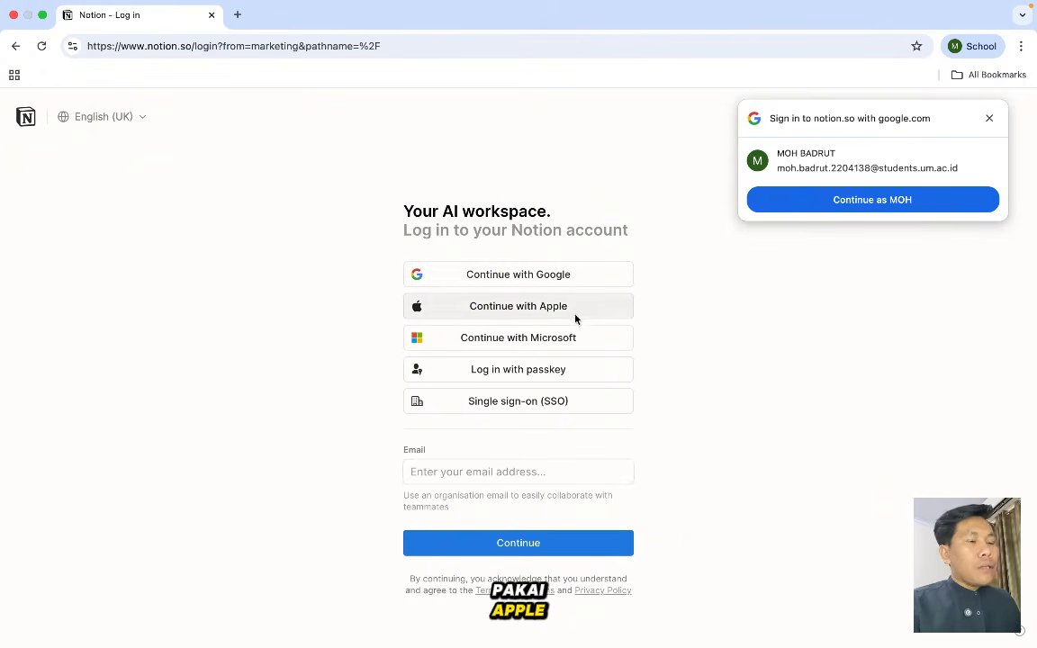
{"action": "left_click", "coordinate": [806, 200]}
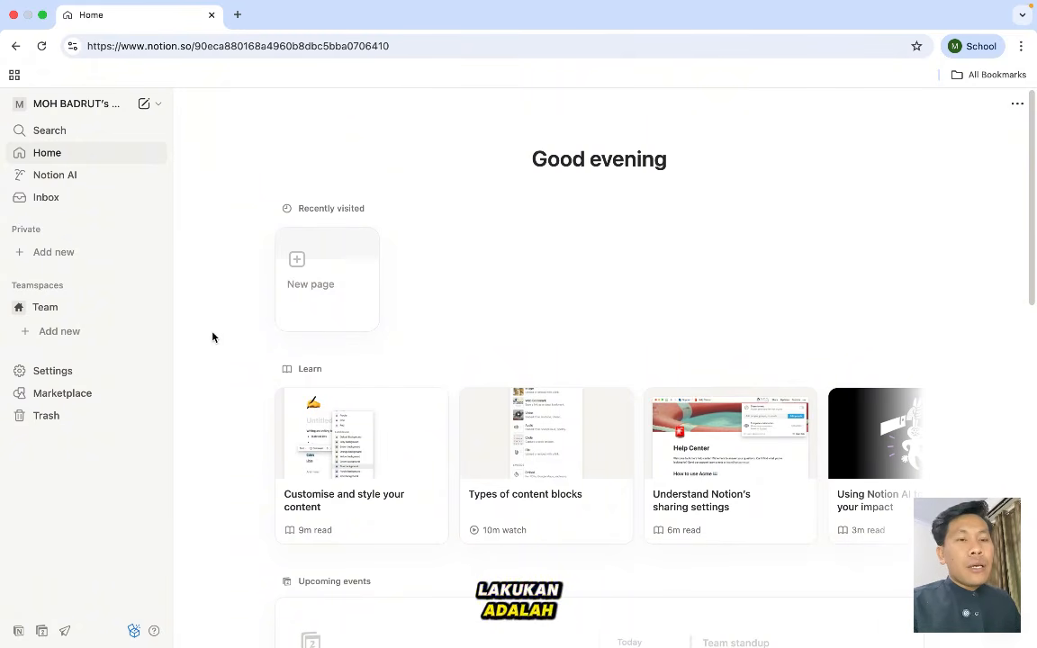
- Search the Notion template Marketplace for 'project'
{"action": "left_click", "coordinate": [63, 396]}
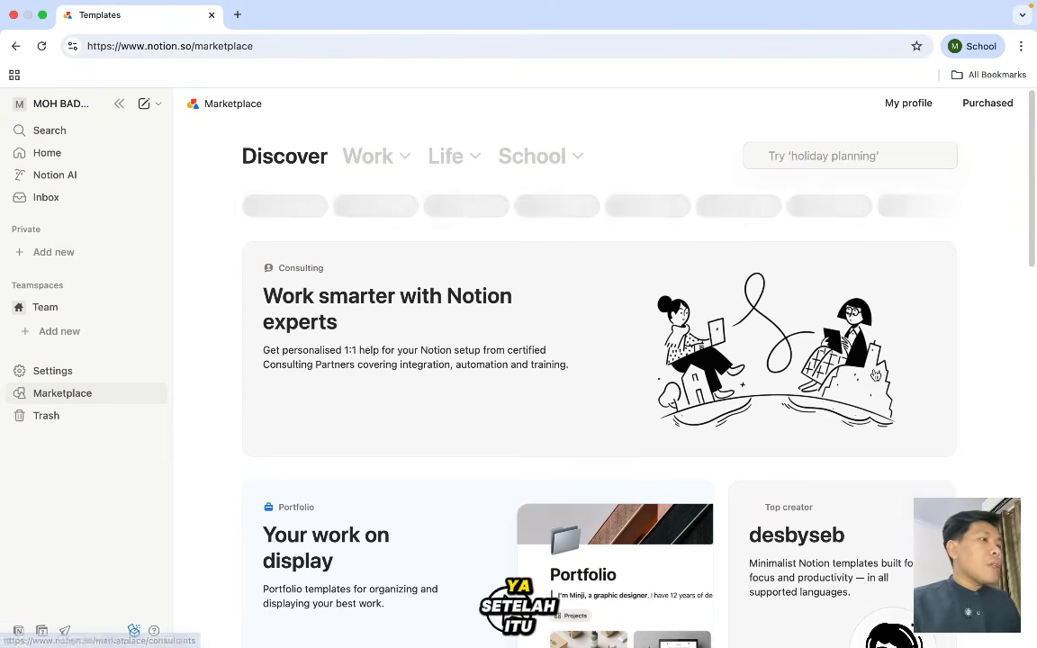
{"action": "left_click", "coordinate": [814, 154]}
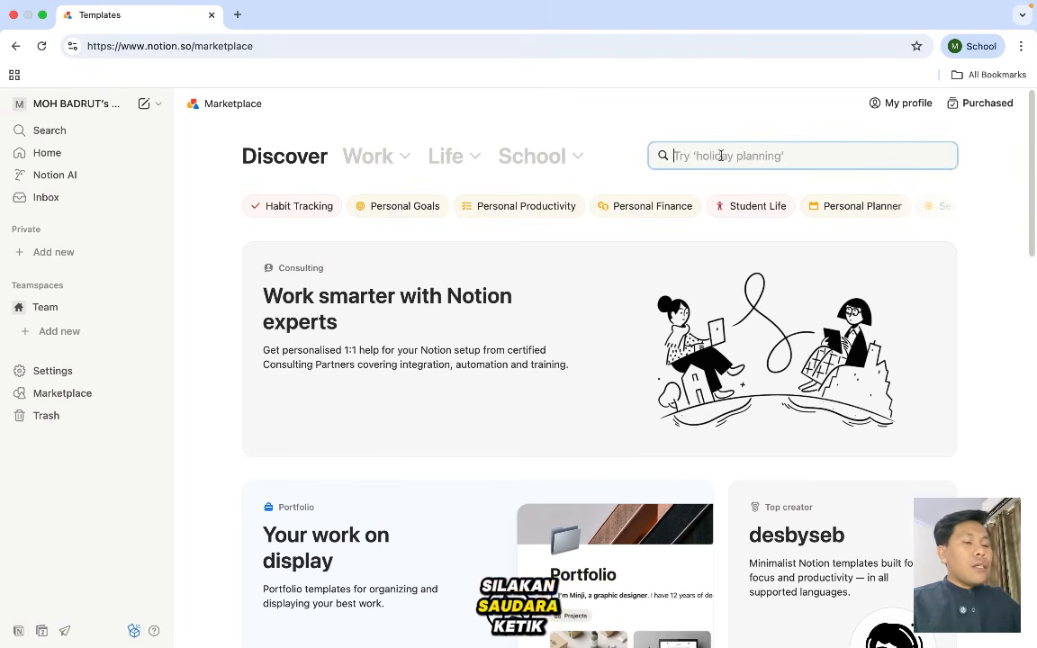
{"action": "type", "text": "pro"}
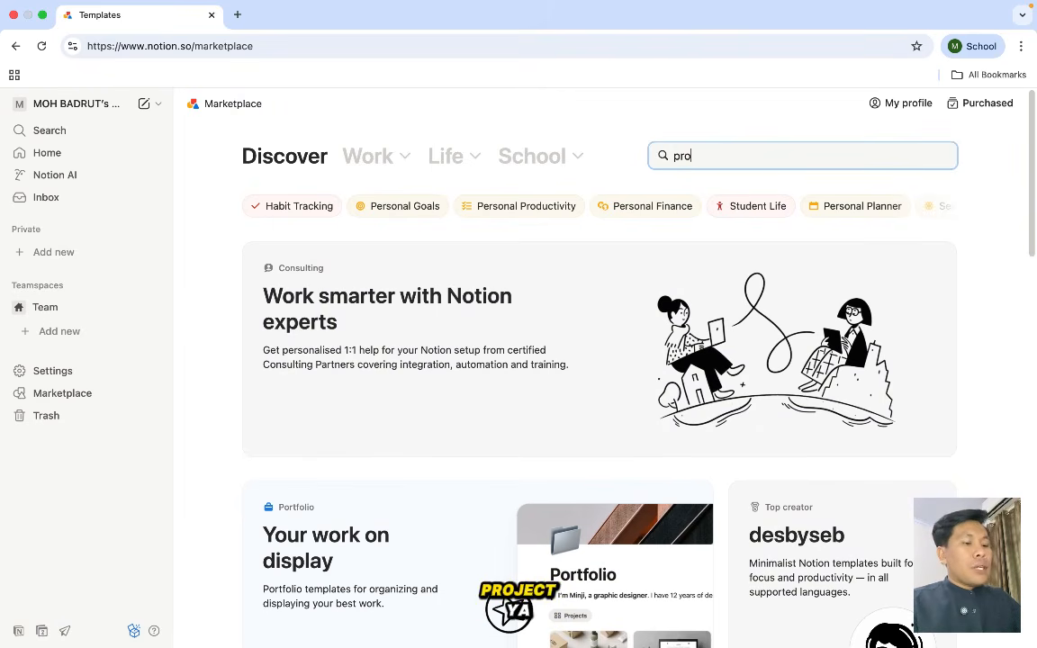
{"action": "type", "text": "ject"}
{"action": "key", "text": "Return"}
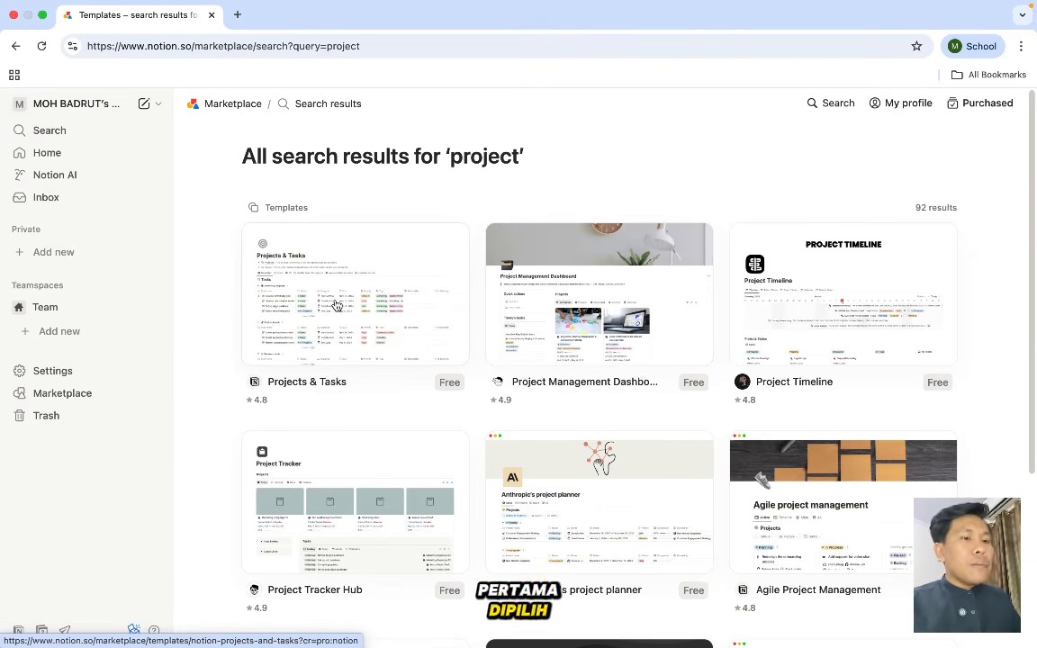
- Add the Projects & Tasks template to Private and open its new page
{"action": "left_click", "coordinate": [336, 306]}
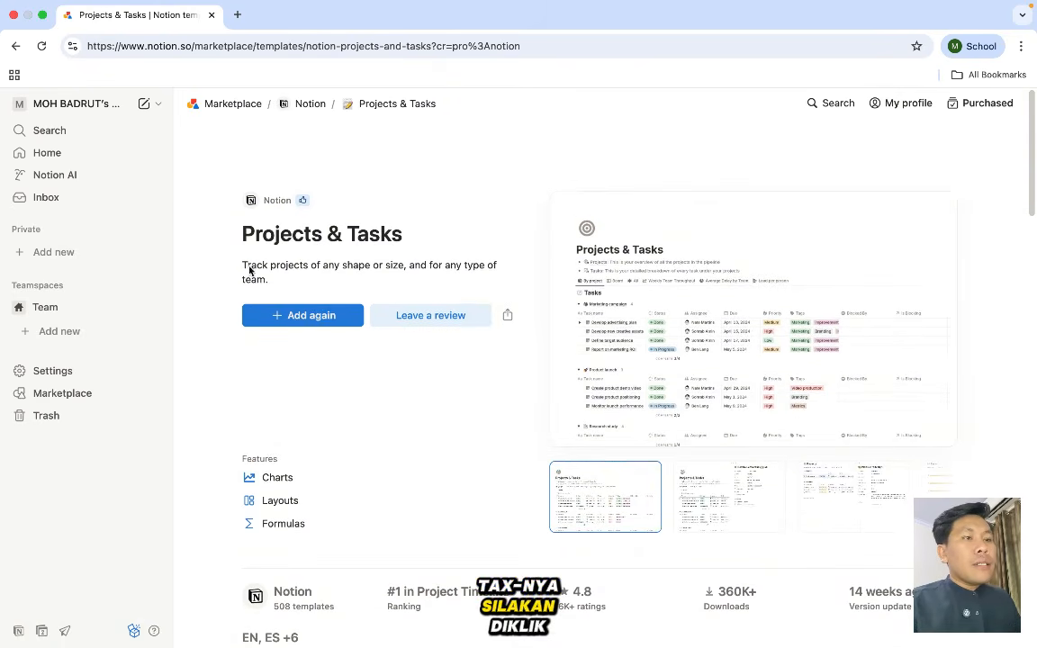
{"action": "left_click", "coordinate": [282, 317]}
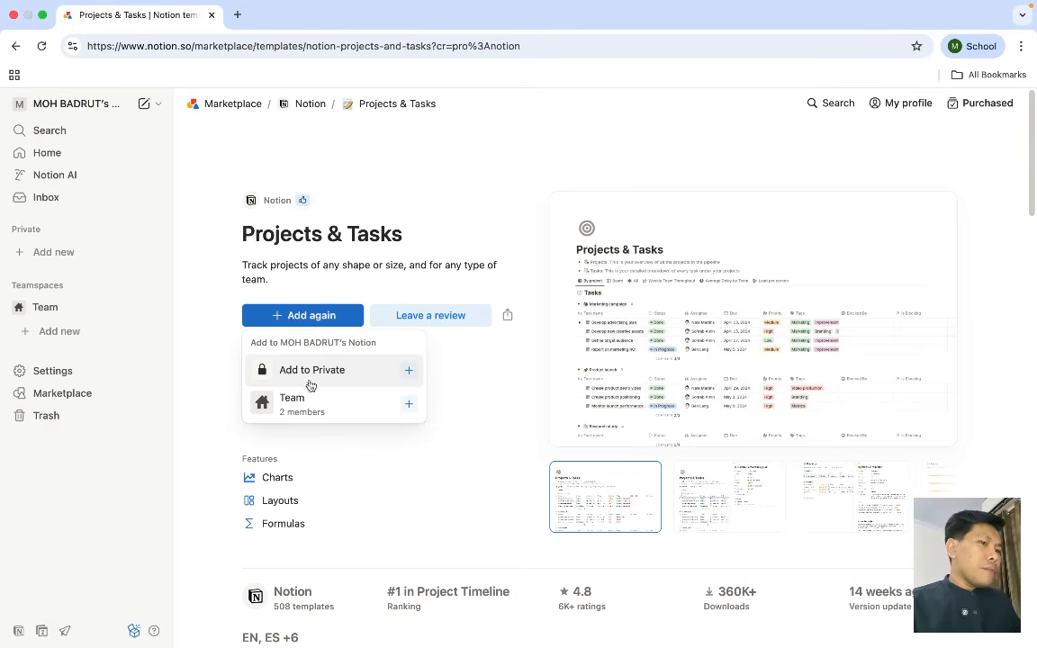
{"action": "left_click", "coordinate": [276, 379]}
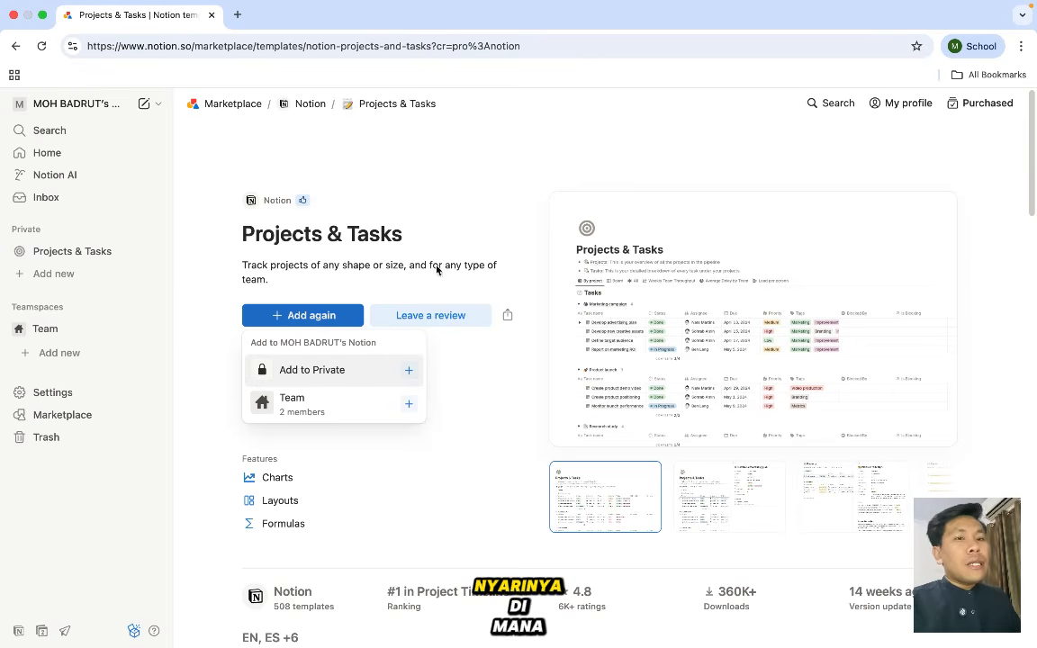
{"action": "left_click", "coordinate": [51, 259]}
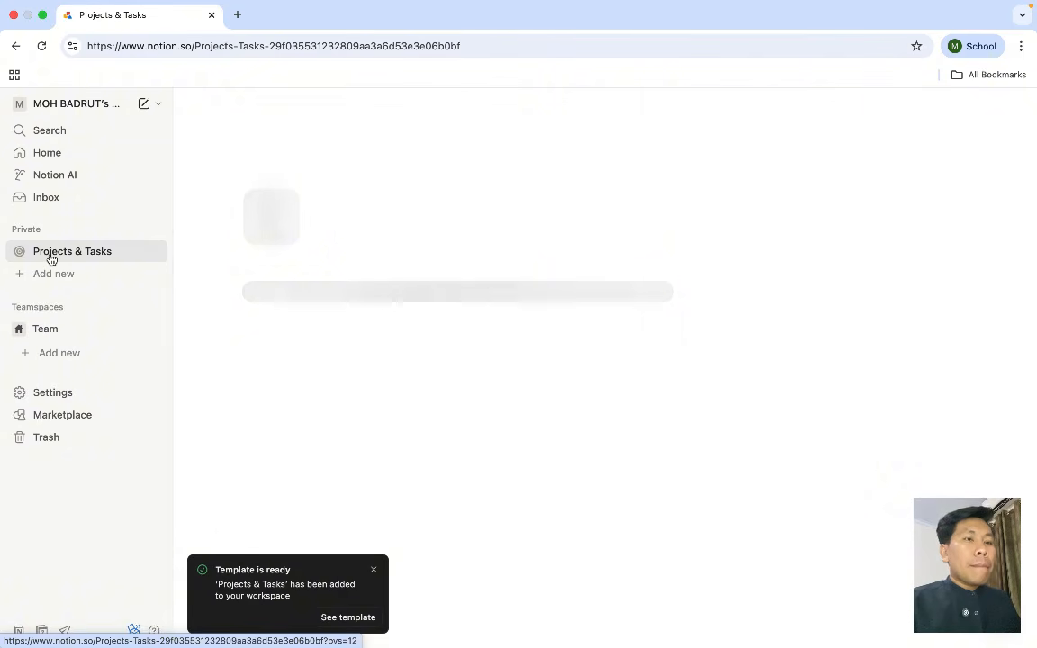
- Dismiss the 'Template is ready' notice and review the Projects & Tasks page
{"action": "left_click", "coordinate": [374, 571]}
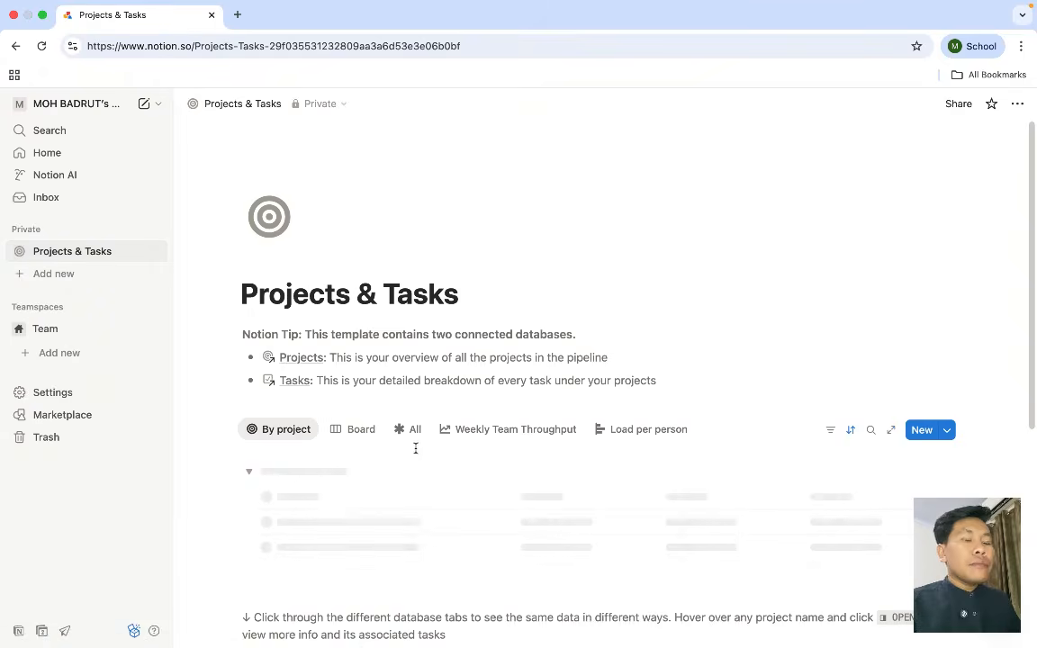
{"action": "scroll", "coordinate": [415, 447], "scroll_direction": "down", "scroll_amount": 1}
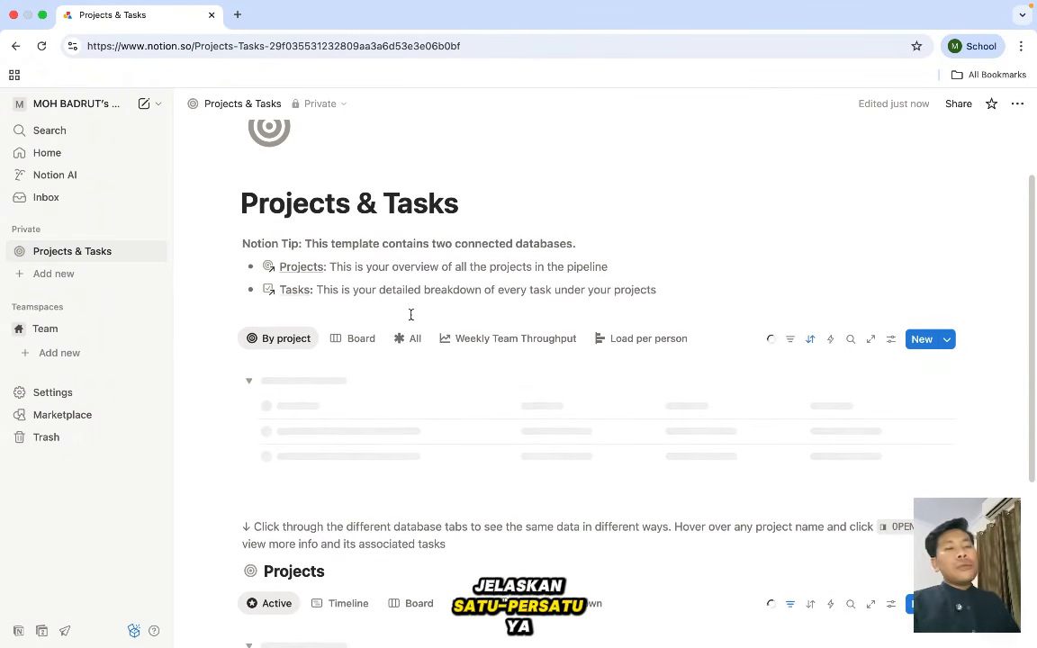
{"action": "scroll", "coordinate": [411, 315], "scroll_direction": "up", "scroll_amount": 2}
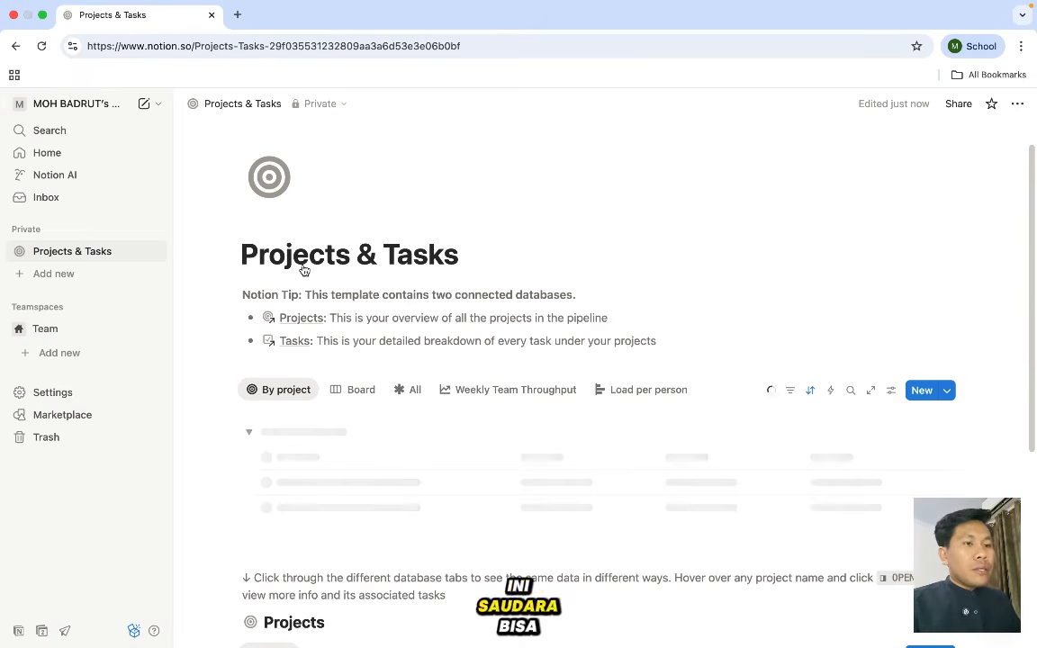
{"action": "scroll", "coordinate": [305, 315], "scroll_direction": "down", "scroll_amount": 2}
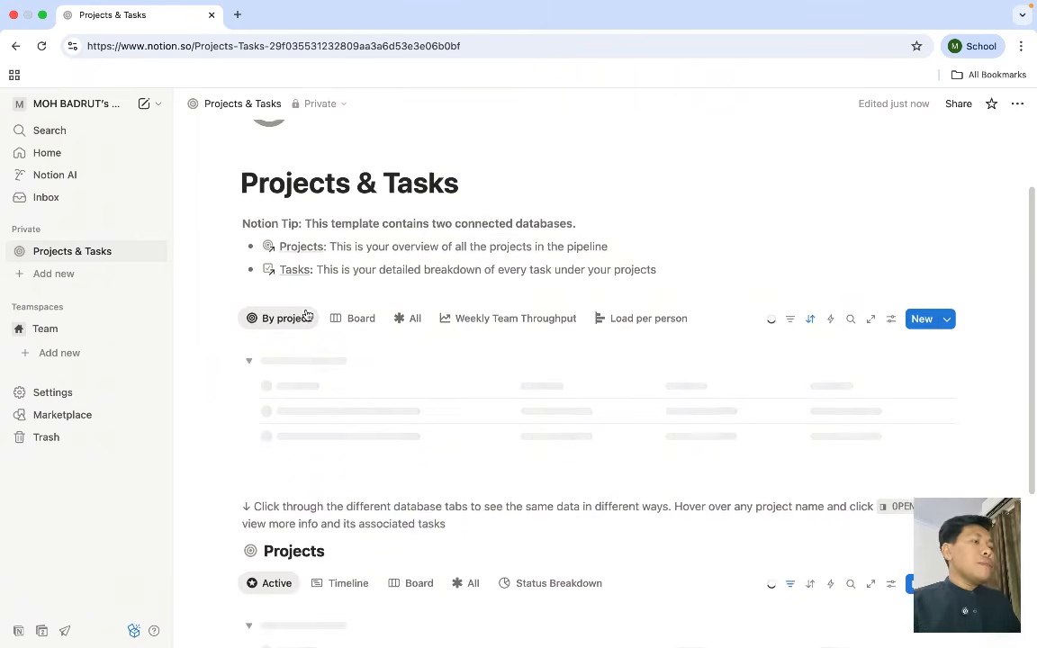
{"action": "scroll", "coordinate": [306, 315], "scroll_direction": "up", "scroll_amount": 2}
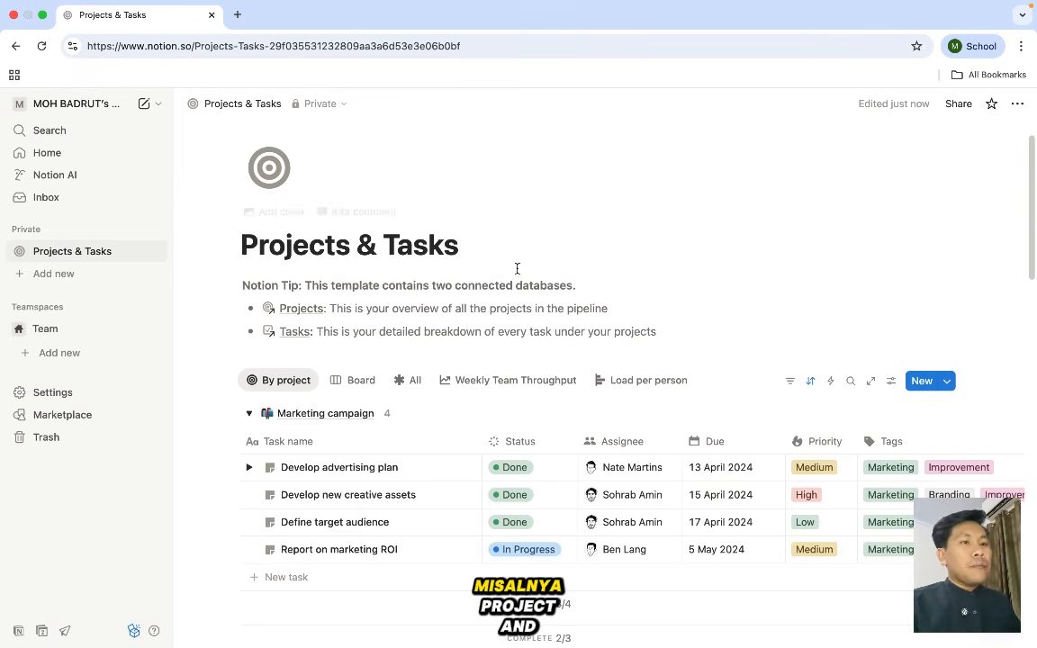
{"action": "scroll", "coordinate": [517, 268], "scroll_direction": "down", "scroll_amount": 2}
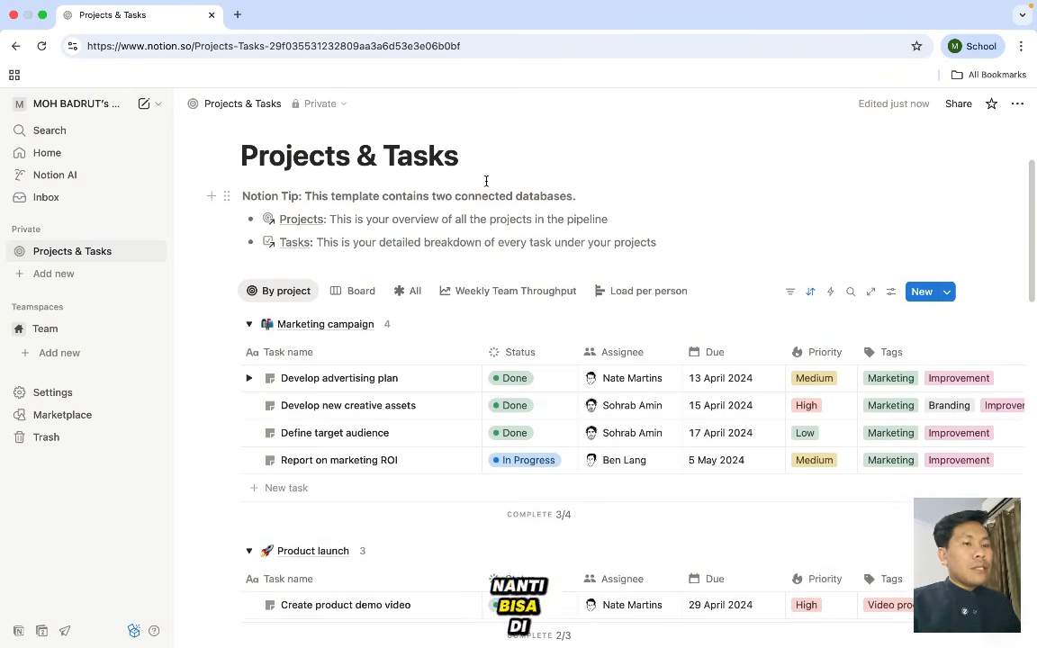
- Replace the 'Projects & Tasks' page title with 'Monitoring PT. PAP'
{"action": "scroll", "coordinate": [486, 185], "scroll_direction": "up", "scroll_amount": 2}
{"action": "left_click", "coordinate": [461, 222]}
{"action": "key", "text": "BackSpace"}
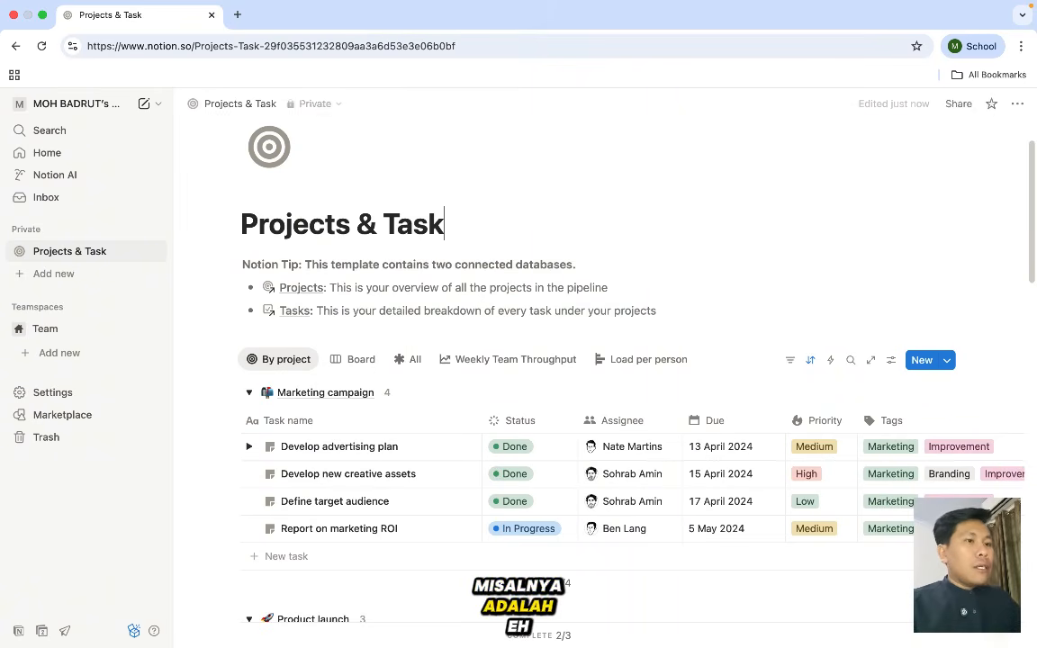
{"action": "key", "text": "BackSpace"}
{"action": "key", "text": "BackSpace"}
{"action": "key", "text": "BackSpace"}
{"action": "key", "text": "BackSpace"}
{"action": "key", "text": "BackSpace"}
{"action": "key", "text": "BackSpace"}
{"action": "key", "text": "BackSpace"}
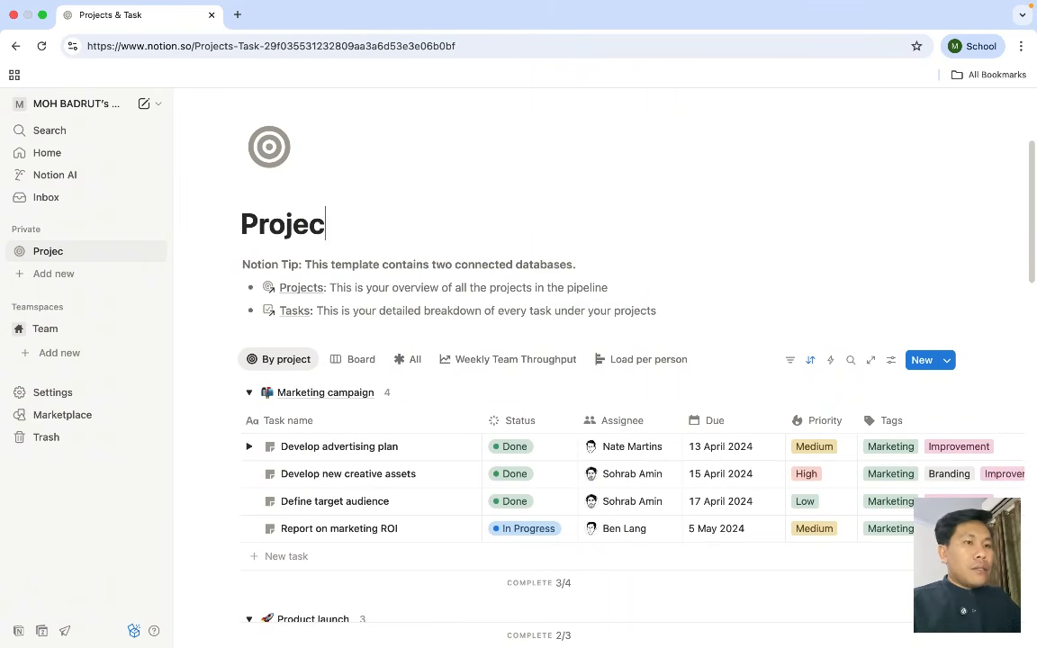
{"action": "type", "text": "tc"}
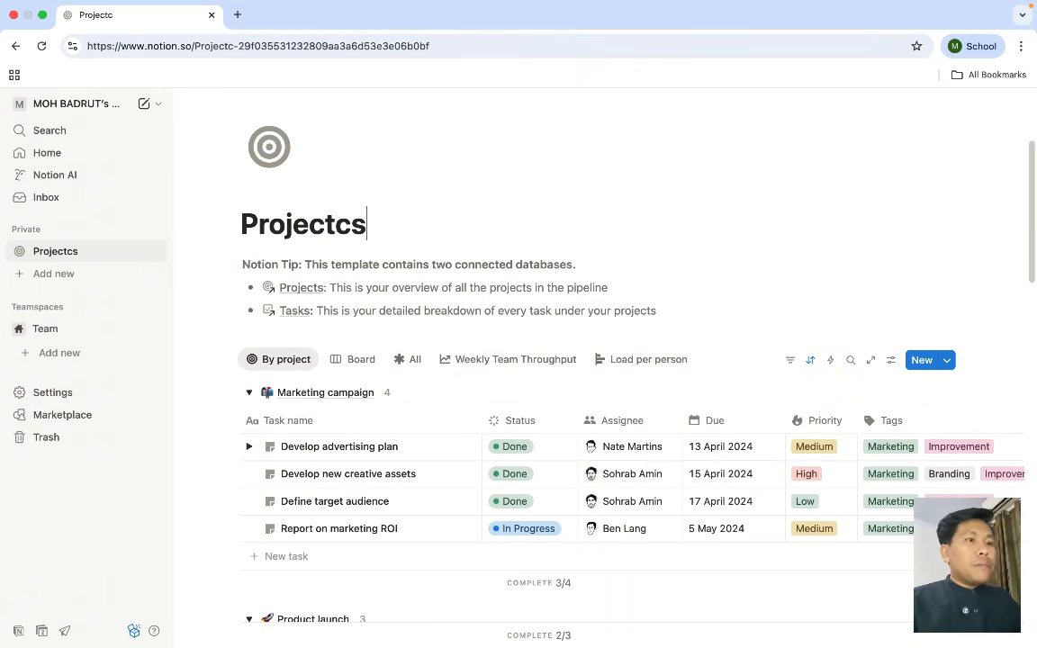
{"action": "type", "text": "s"}
{"action": "key", "text": "BackSpace"}
{"action": "key", "text": "BackSpace"}
{"action": "key", "text": "BackSpace"}
{"action": "key", "text": "BackSpace"}
{"action": "key", "text": "BackSpace"}
{"action": "key", "text": "BackSpace"}
{"action": "key", "text": "BackSpace"}
{"action": "key", "text": "BackSpace"}
{"action": "key", "text": "BackSpace"}
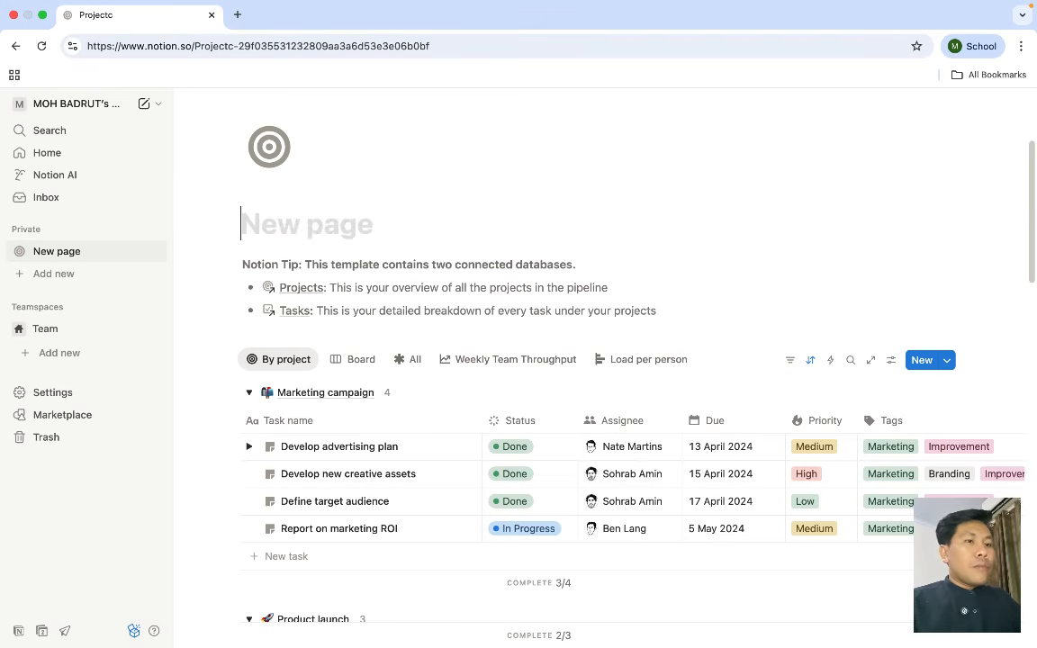
{"action": "type", "text": "MOni"}
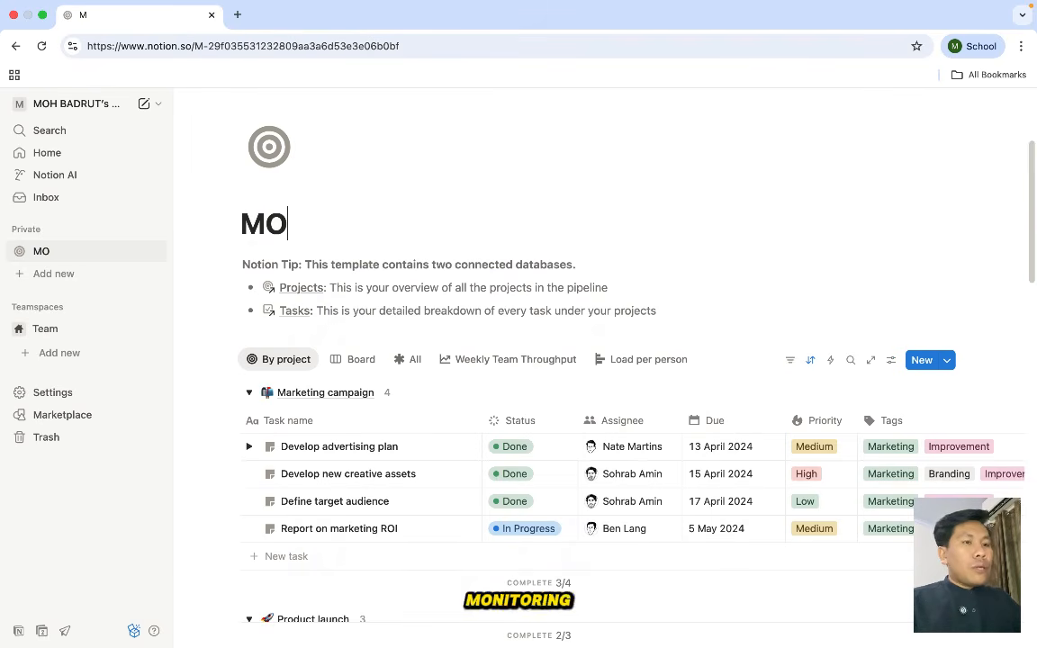
{"action": "key", "text": "BackSpace"}
{"action": "type", "text": "onitorin"}
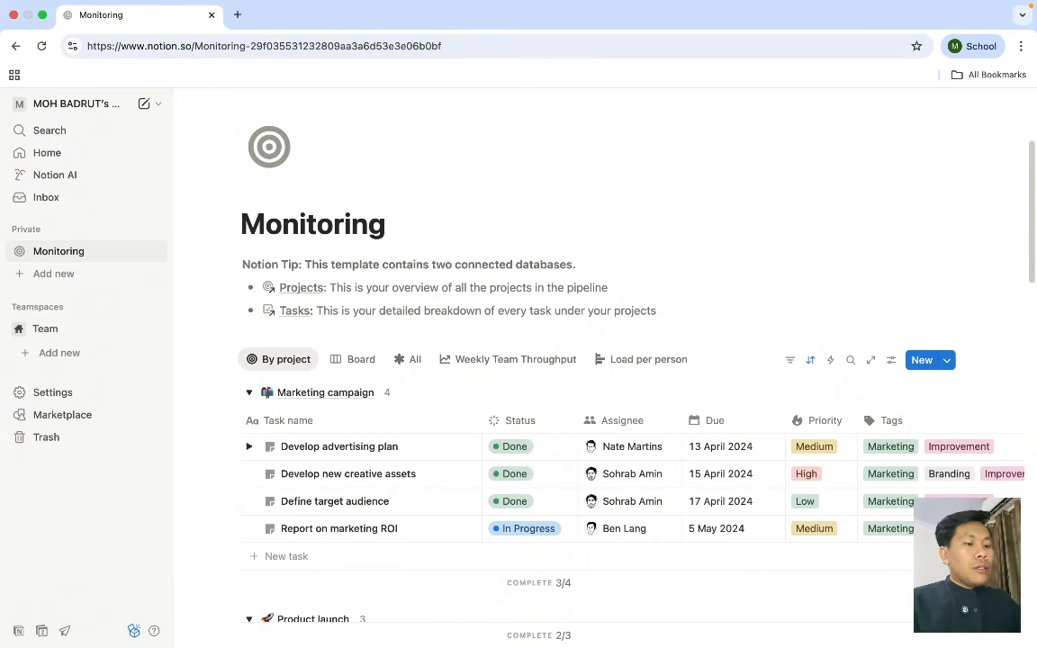
{"action": "type", "text": "g PT."}
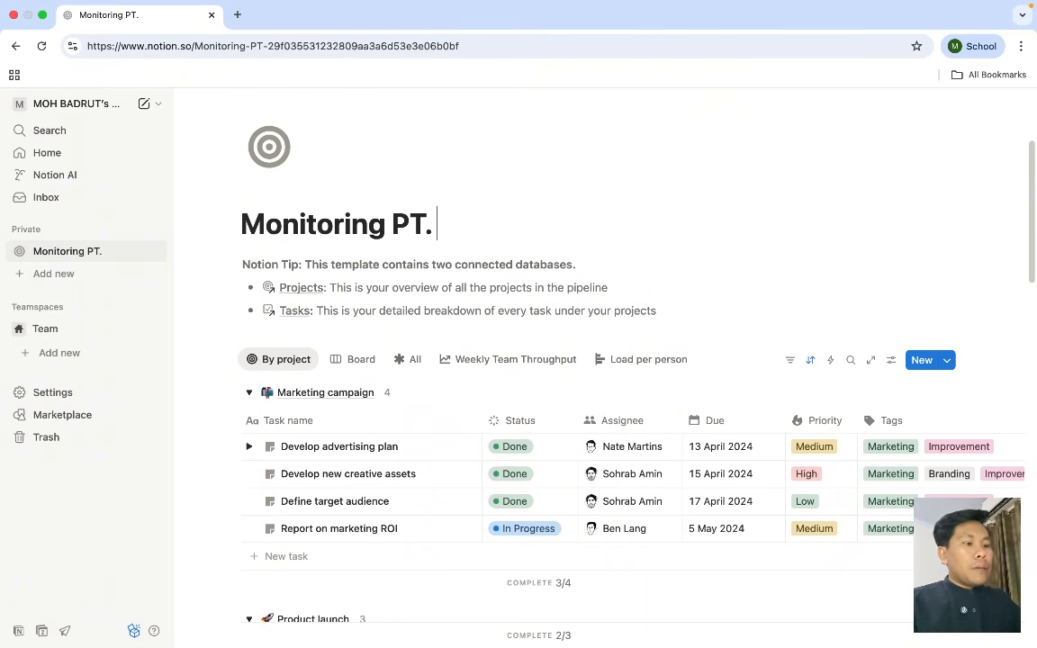
{"action": "type", "text": " PAP"}
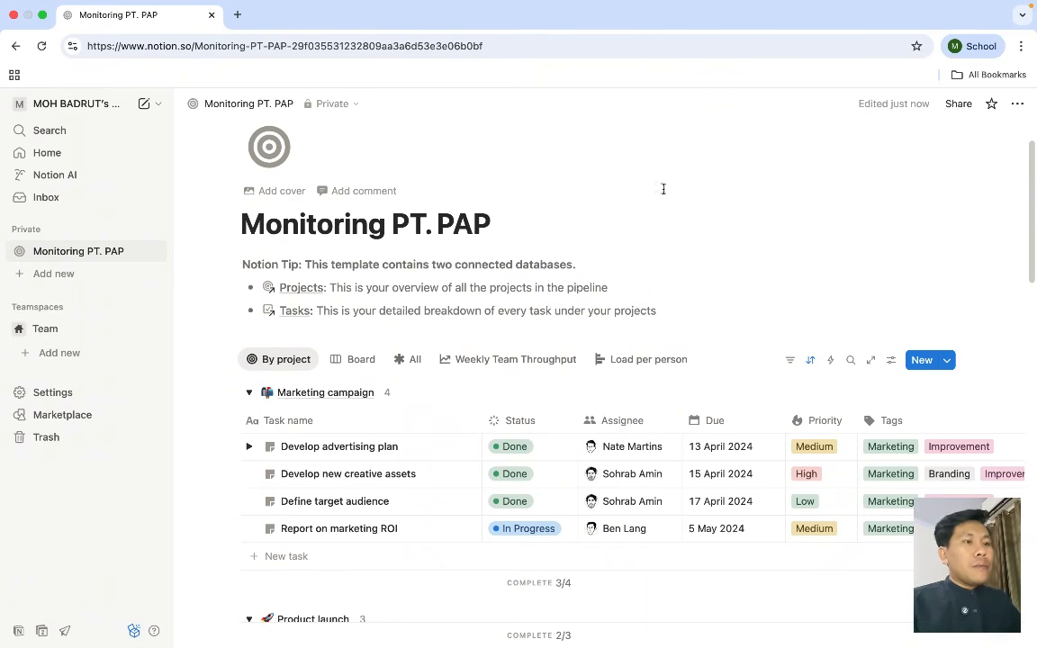
{"action": "scroll", "coordinate": [603, 303], "scroll_direction": "down", "scroll_amount": 2}
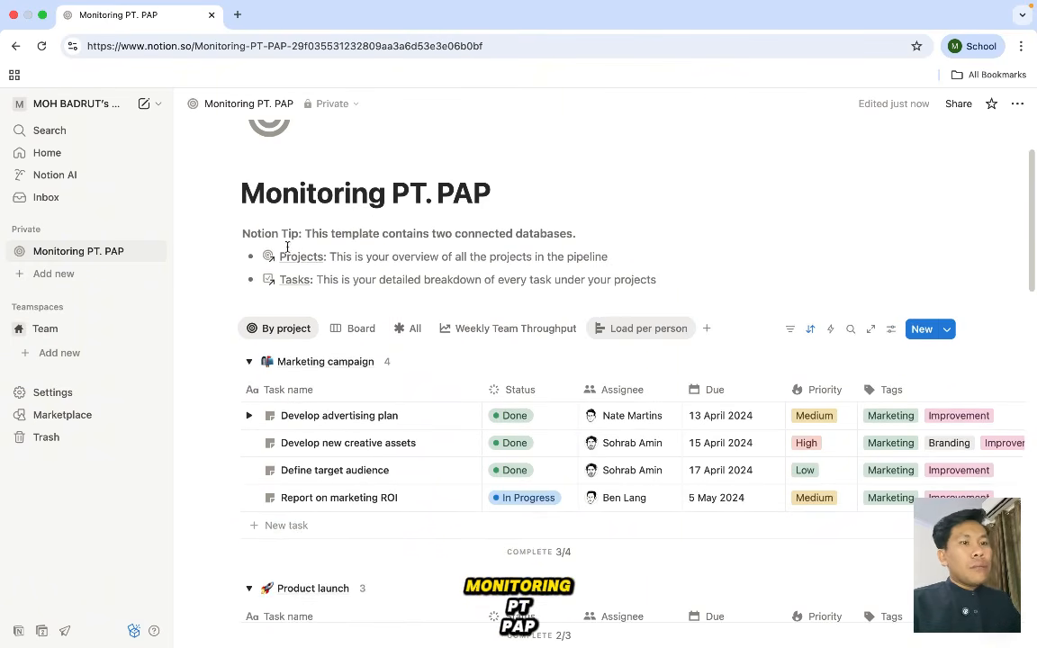
{"action": "scroll", "coordinate": [378, 235], "scroll_direction": "down", "scroll_amount": 2}
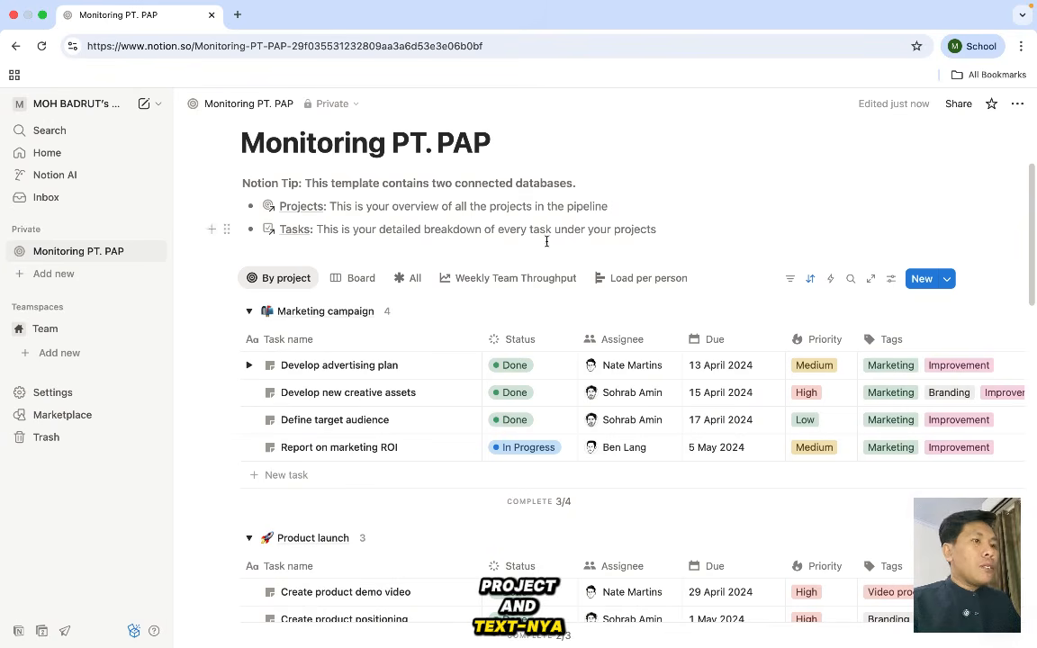
{"action": "scroll", "coordinate": [437, 227], "scroll_direction": "down", "scroll_amount": 1}
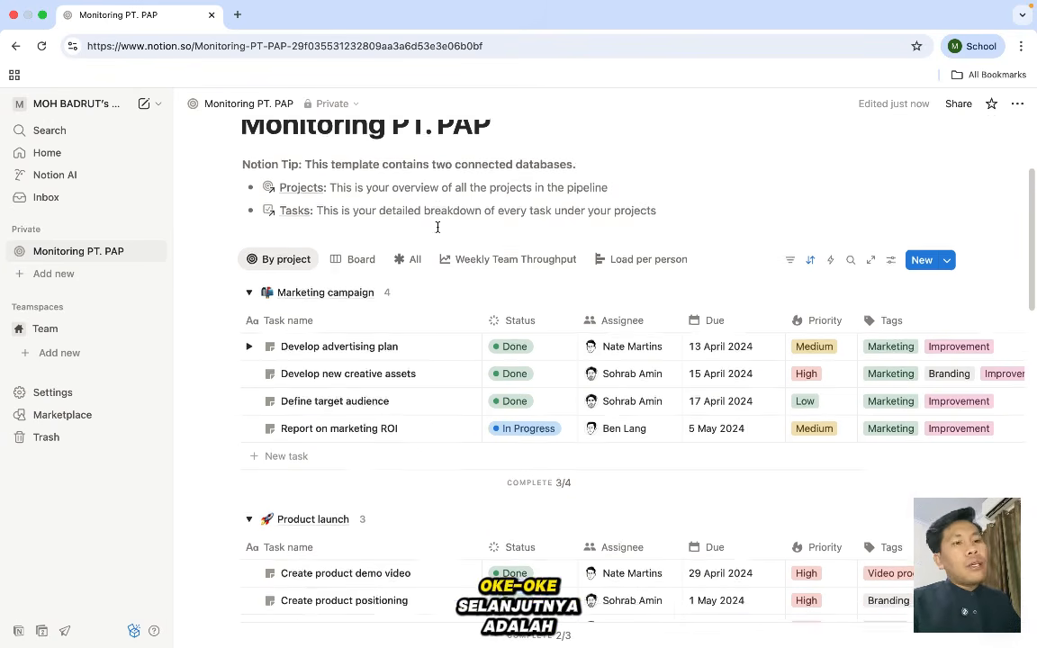
{"action": "scroll", "coordinate": [437, 229], "scroll_direction": "down", "scroll_amount": 2}
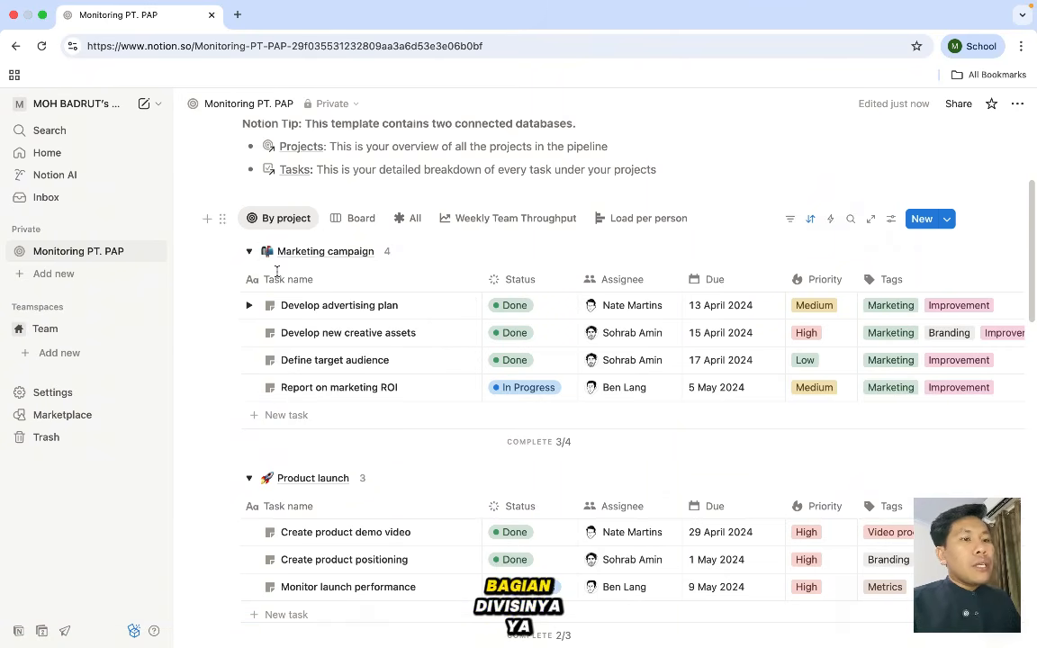
{"action": "scroll", "coordinate": [394, 277], "scroll_direction": "down", "scroll_amount": 1}
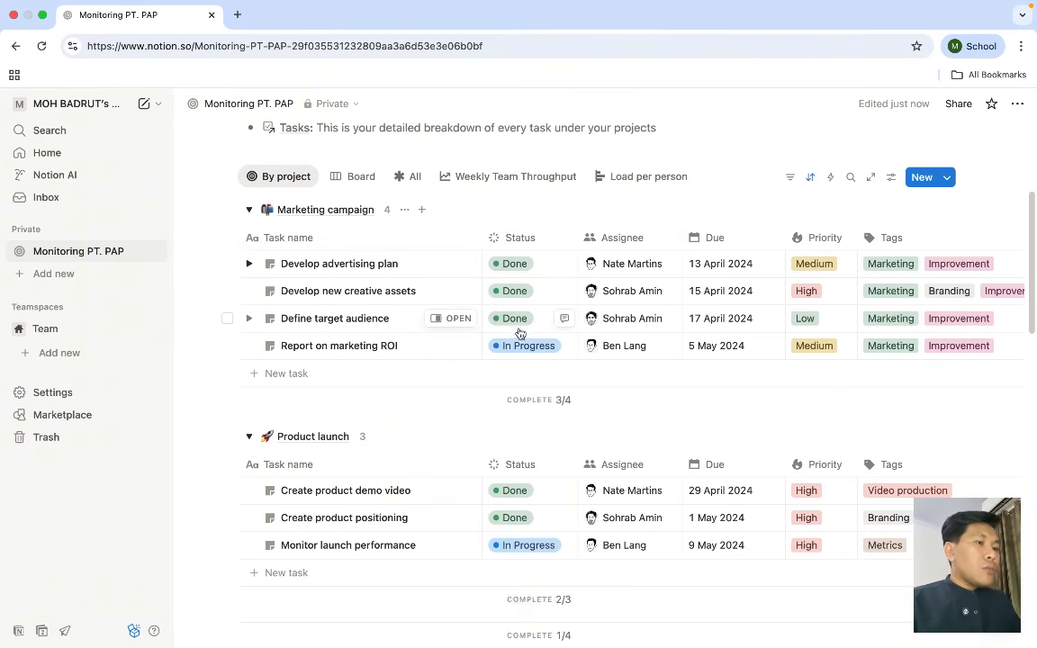
{"action": "left_click", "coordinate": [516, 264]}
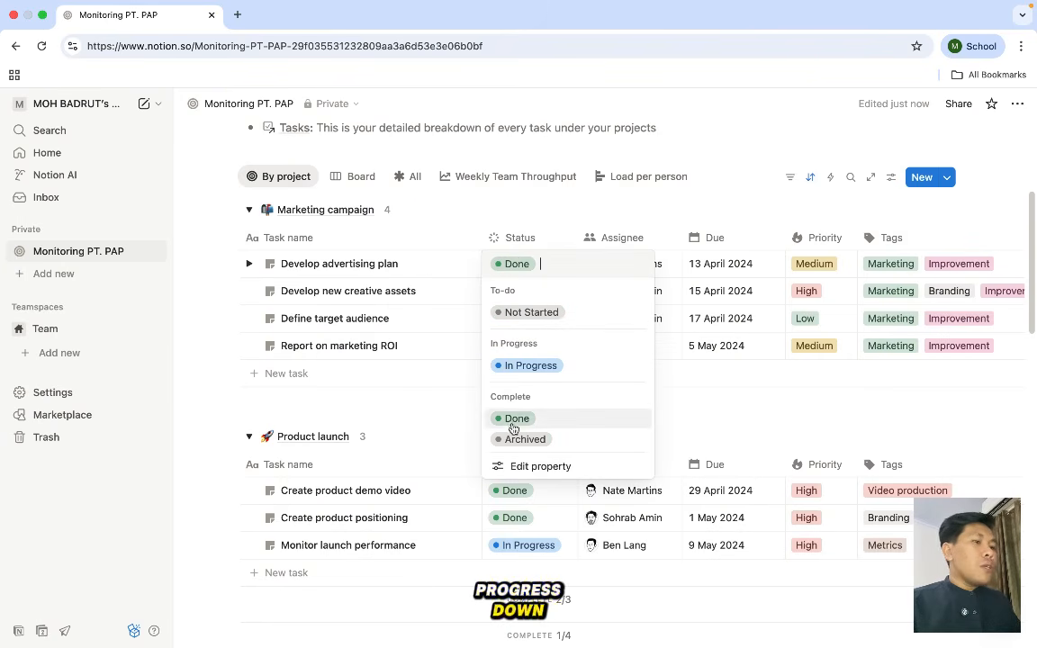
{"action": "key", "text": "Escape"}
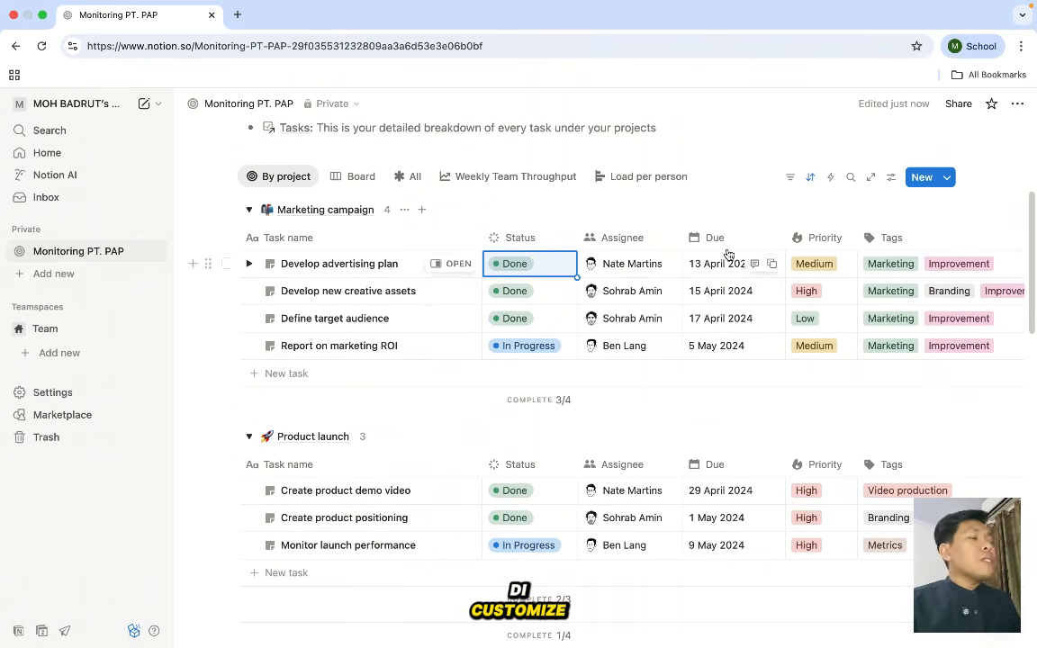
{"action": "left_click", "coordinate": [817, 264]}
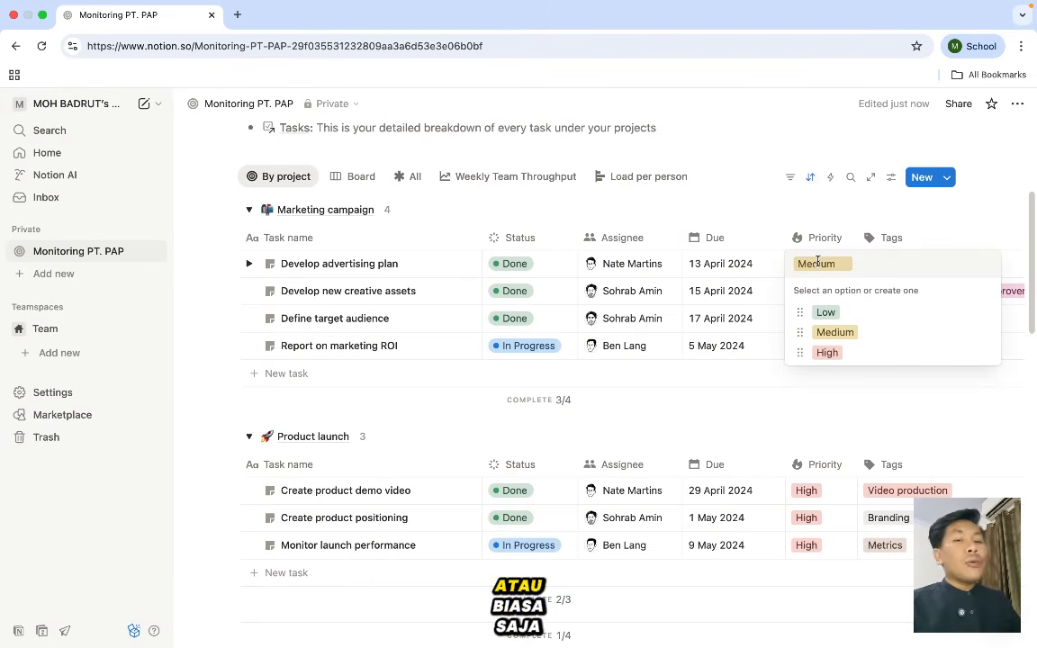
{"action": "left_click", "coordinate": [811, 201]}
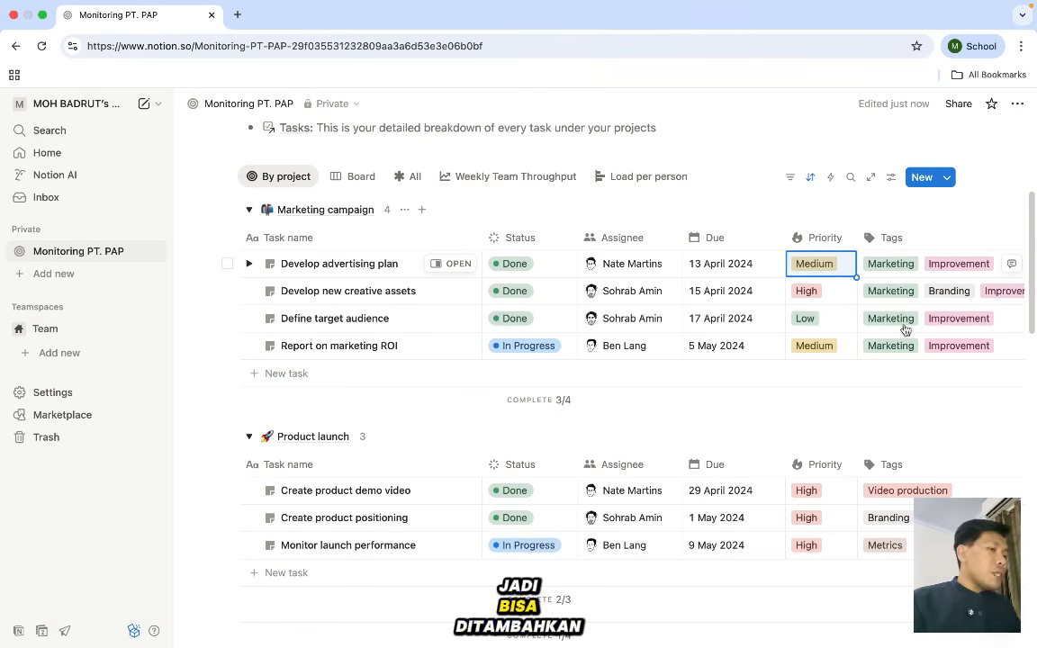
{"action": "scroll", "coordinate": [451, 360], "scroll_direction": "up", "scroll_amount": 1}
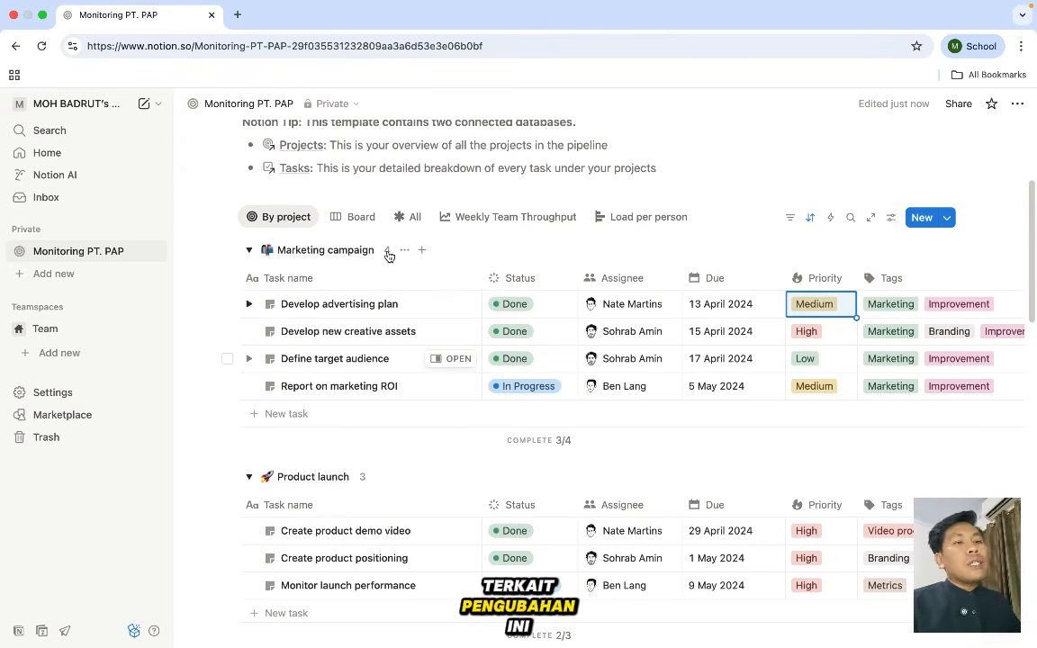
- Preview the Marketing campaign project in side peek, close it, and reopen it
{"action": "left_click", "coordinate": [325, 252]}
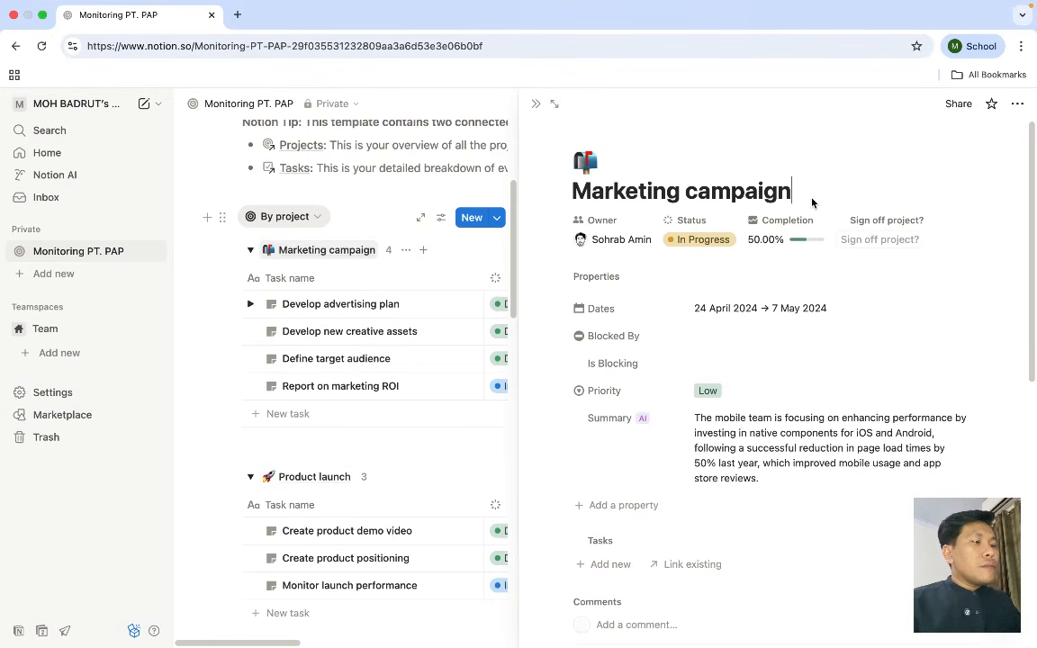
{"action": "key", "text": "Escape"}
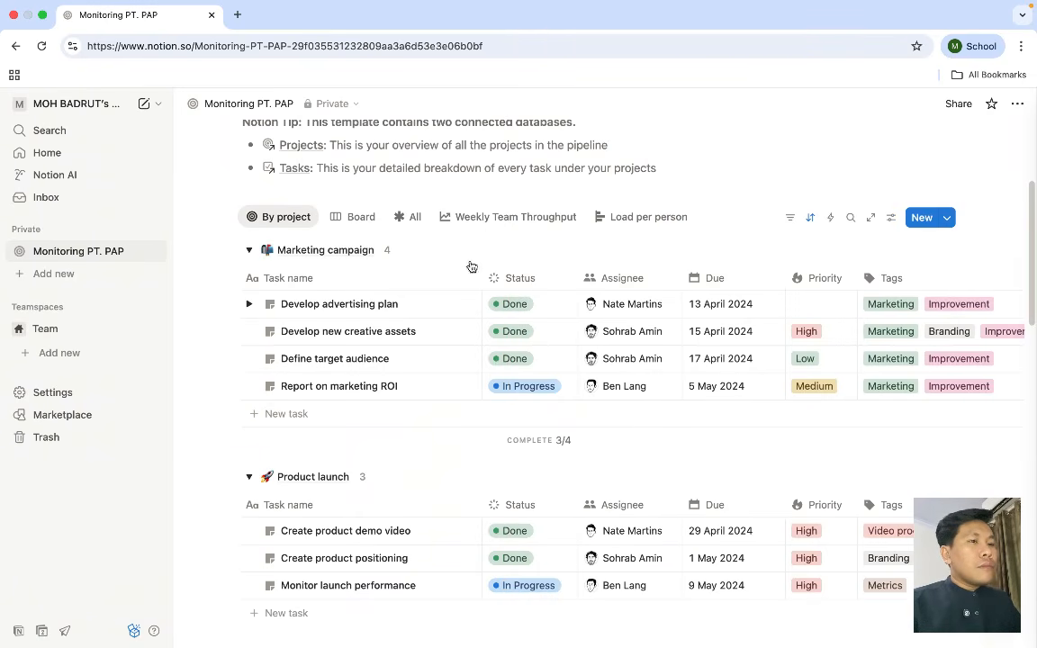
{"action": "left_click", "coordinate": [360, 251]}
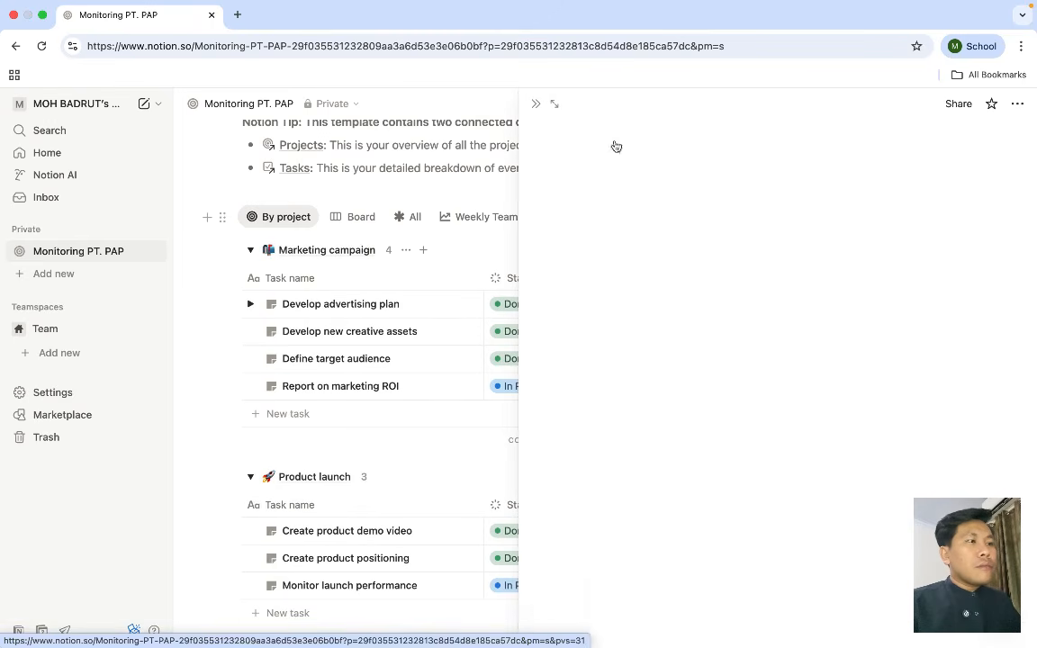
- Close the Marketing campaign preview and visit the Projects database page
{"action": "left_click", "coordinate": [535, 105]}
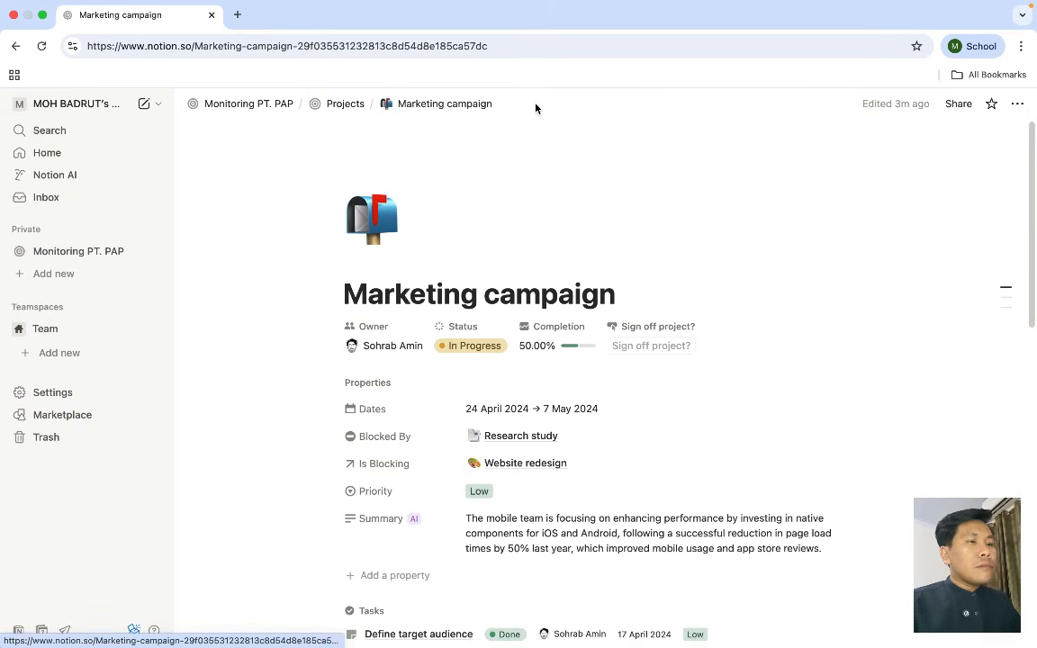
{"action": "scroll", "coordinate": [465, 241], "scroll_direction": "down", "scroll_amount": 3}
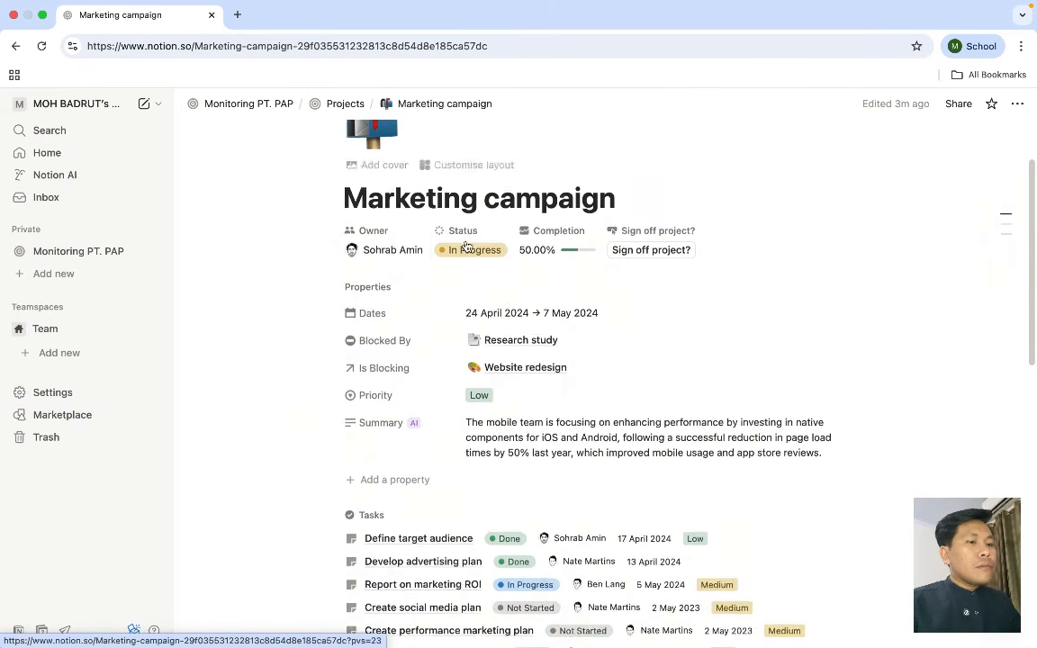
{"action": "scroll", "coordinate": [465, 244], "scroll_direction": "down", "scroll_amount": 2}
{"action": "scroll", "coordinate": [465, 243], "scroll_direction": "up", "scroll_amount": 5}
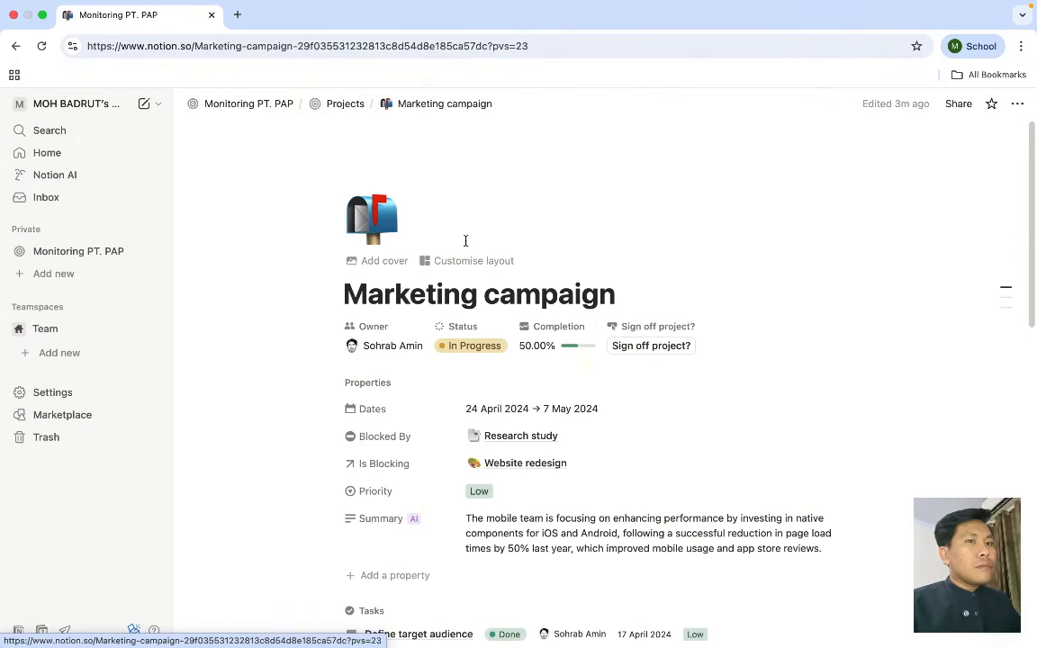
{"action": "left_click", "coordinate": [335, 106]}
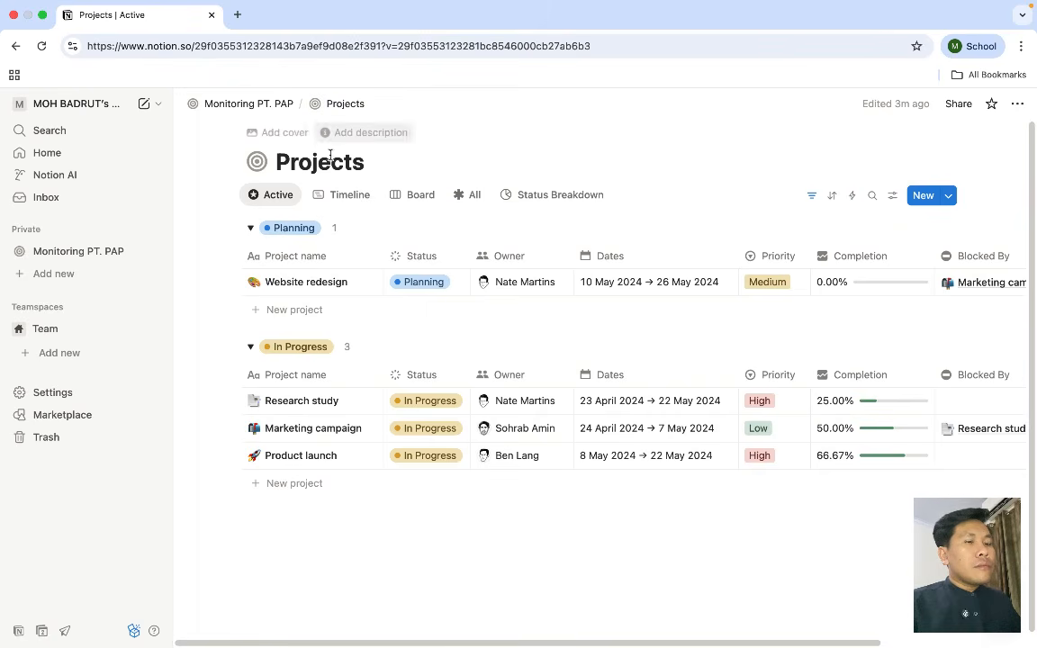
{"action": "scroll", "coordinate": [339, 318], "scroll_direction": "down", "scroll_amount": 1}
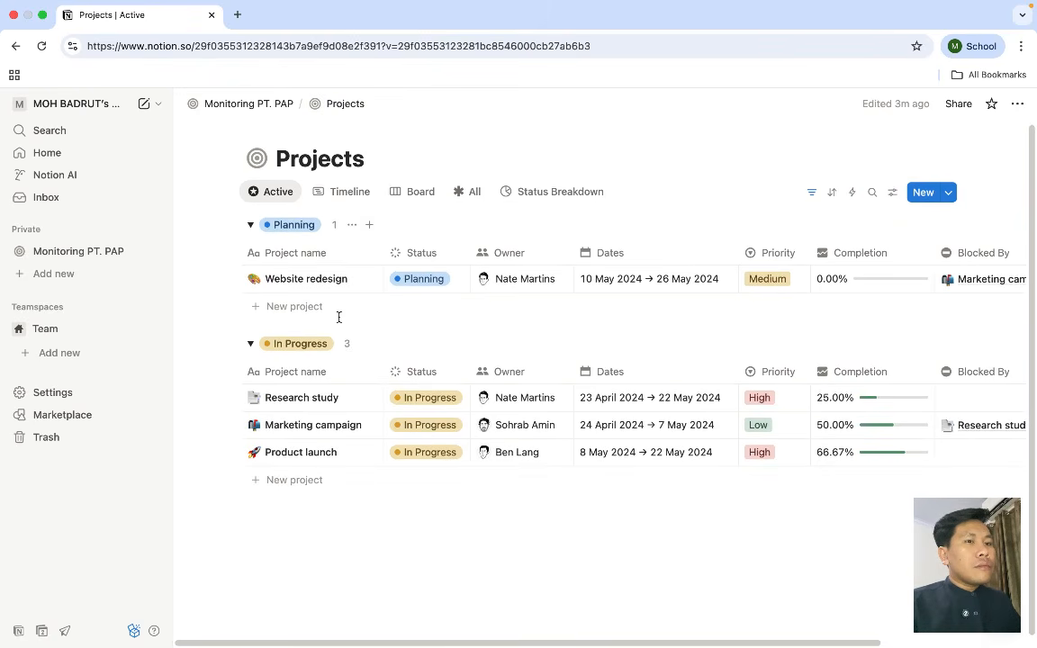
- Return to the Monitoring PT. PAP page from the sidebar
{"action": "left_click", "coordinate": [76, 253]}
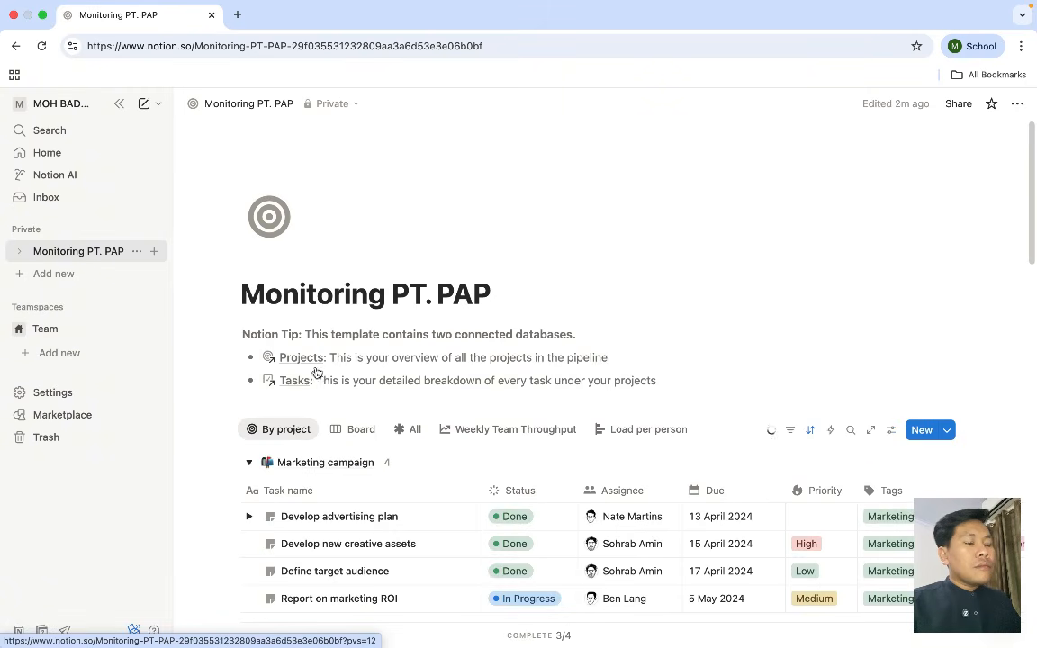
{"action": "scroll", "coordinate": [558, 439], "scroll_direction": "down", "scroll_amount": 2}
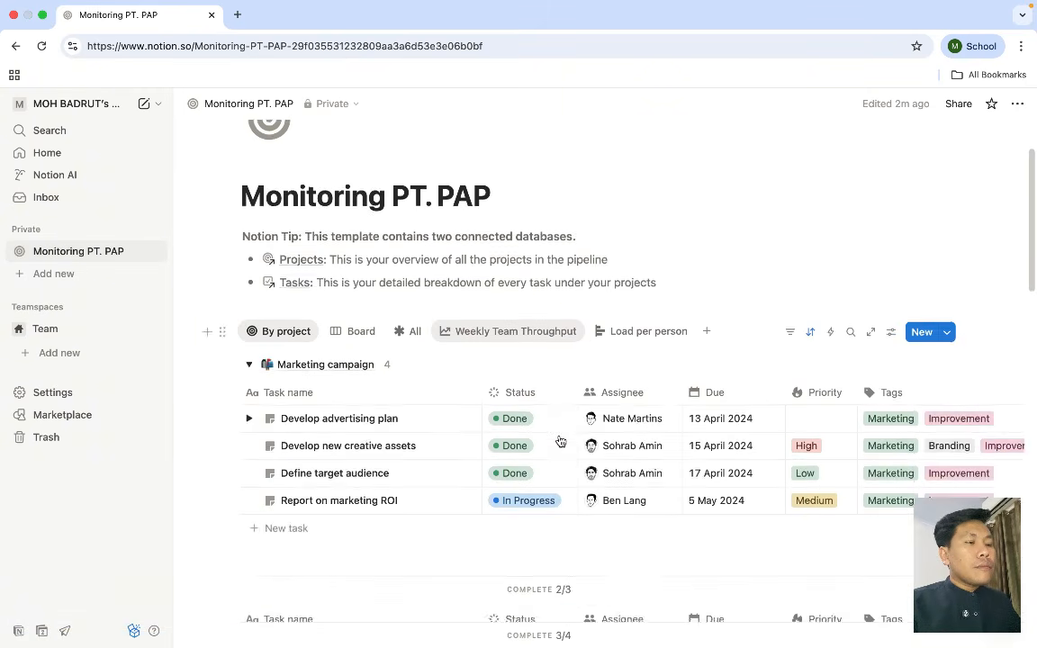
{"action": "scroll", "coordinate": [538, 371], "scroll_direction": "up", "scroll_amount": 1}
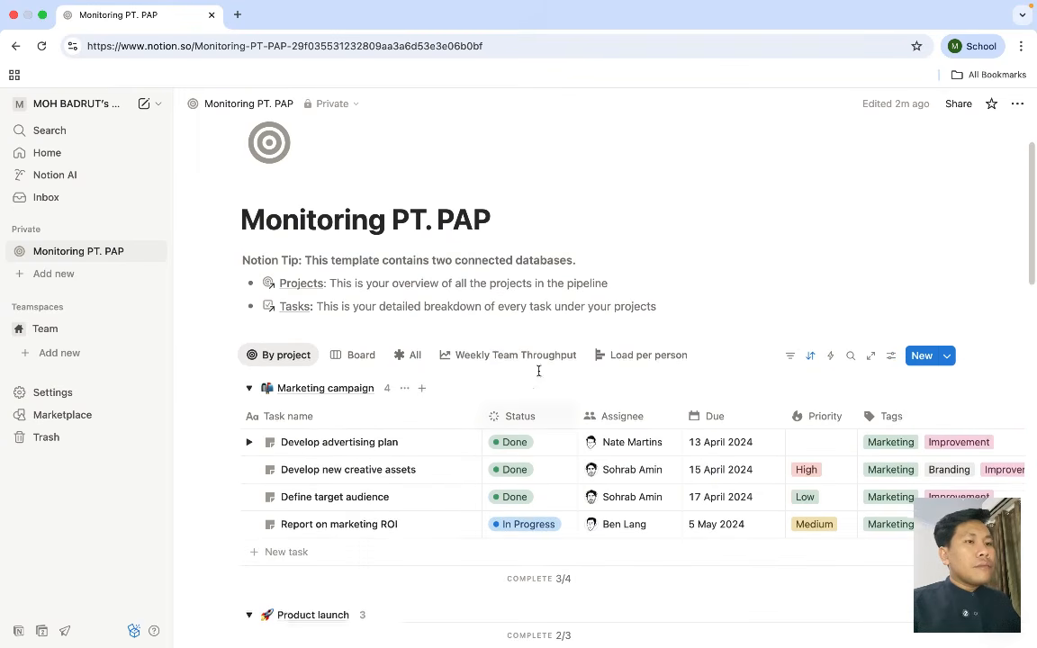
{"action": "scroll", "coordinate": [540, 373], "scroll_direction": "up", "scroll_amount": 1}
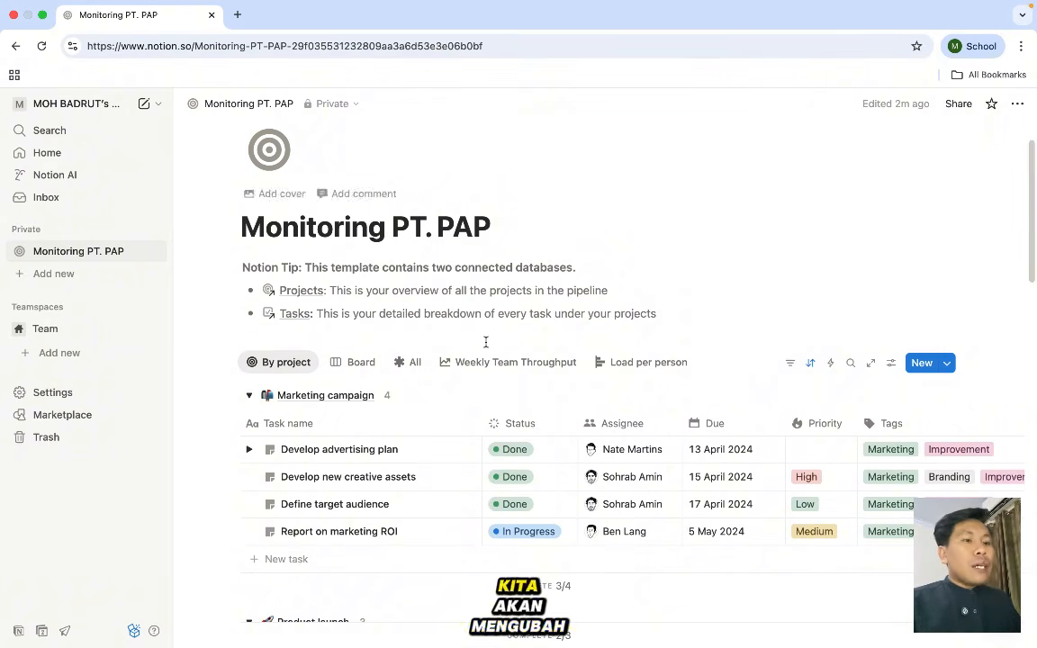
- Open the Marketing campaign project and retitle it 'Divisi HRD'
{"action": "left_click", "coordinate": [338, 398]}
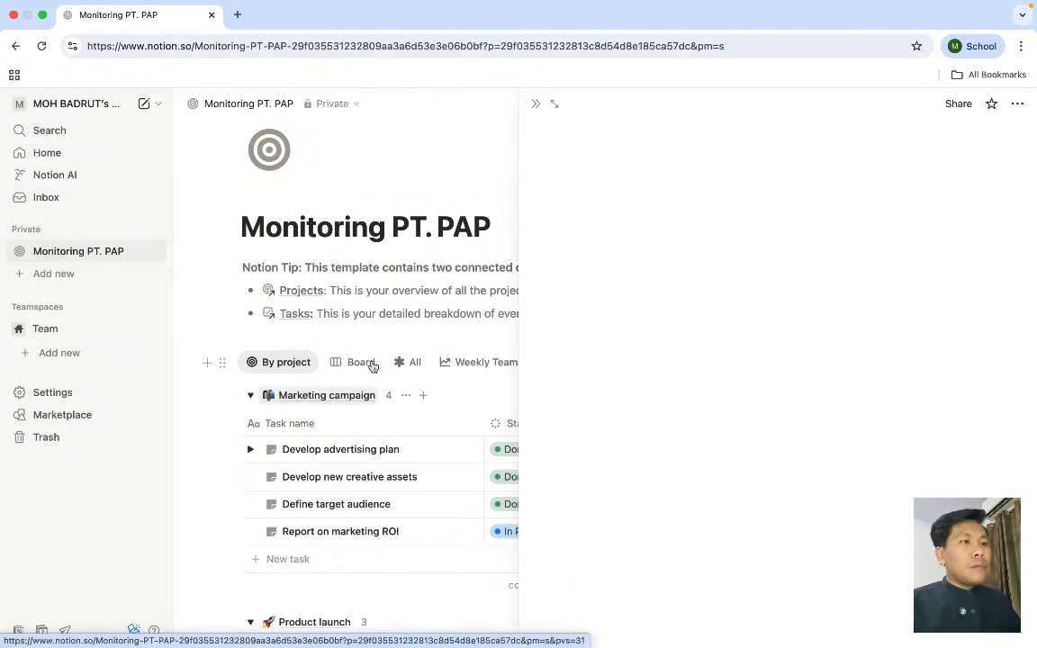
{"action": "key", "text": "BackSpace"}
{"action": "key", "text": "BackSpace"}
{"action": "key", "text": "BackSpace"}
{"action": "key", "text": "BackSpace"}
{"action": "key", "text": "BackSpace"}
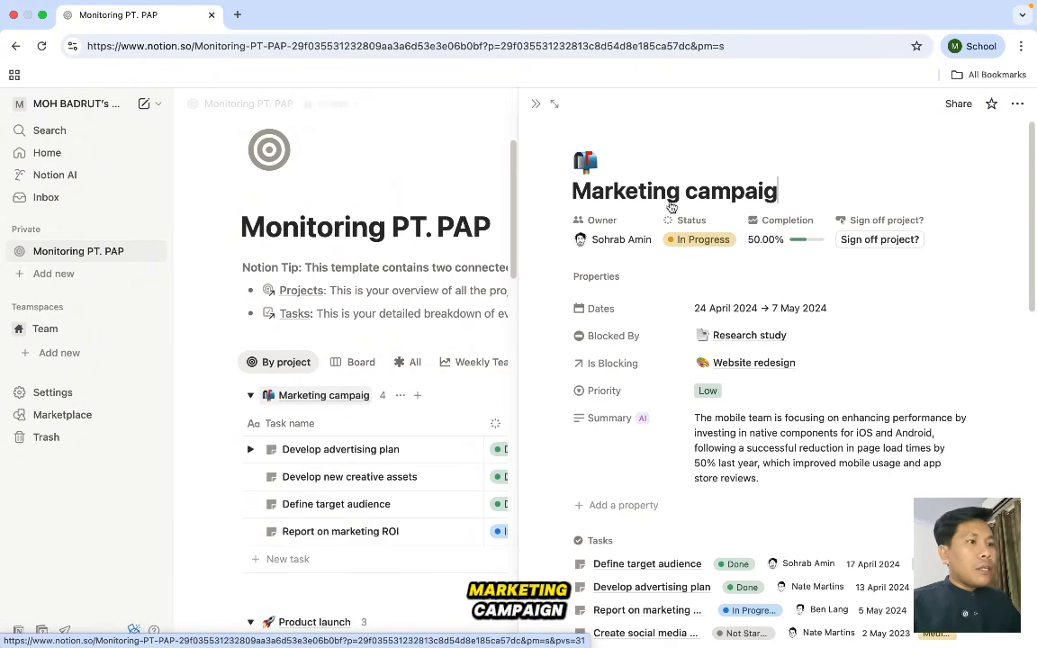
{"action": "key", "text": "BackSpace"}
{"action": "key", "text": "BackSpace"}
{"action": "key", "text": "BackSpace"}
{"action": "key", "text": "BackSpace"}
{"action": "key", "text": "BackSpace"}
{"action": "key", "text": "BackSpace"}
{"action": "key", "text": "BackSpace"}
{"action": "key", "text": "BackSpace"}
{"action": "key", "text": "BackSpace"}
{"action": "key", "text": "BackSpace"}
{"action": "key", "text": "BackSpace"}
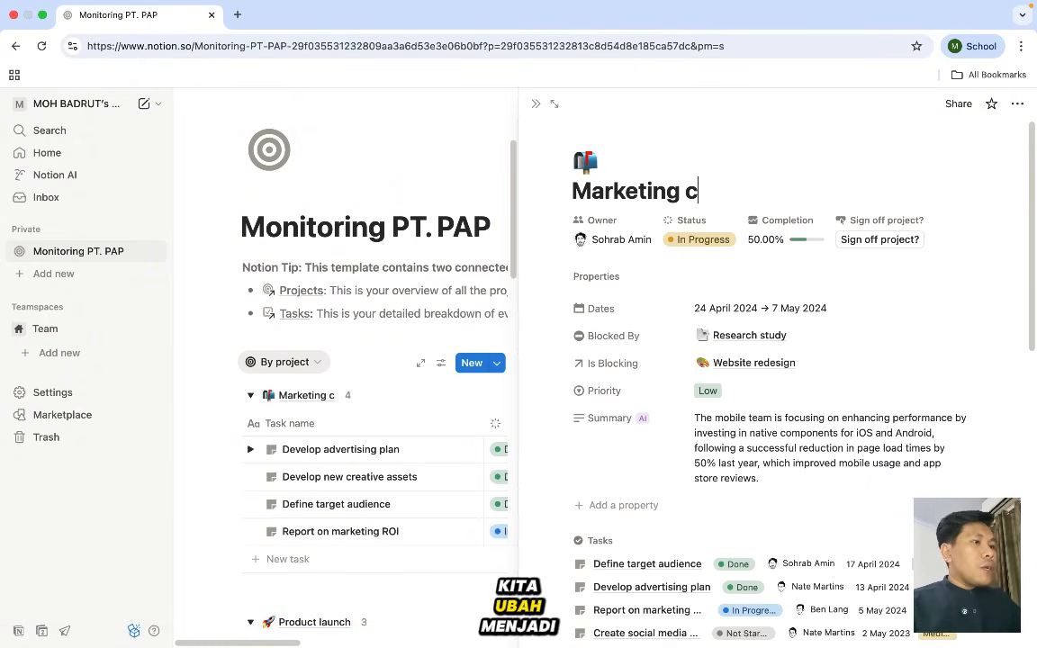
{"action": "key", "text": "BackSpace"}
{"action": "key", "text": "BackSpace"}
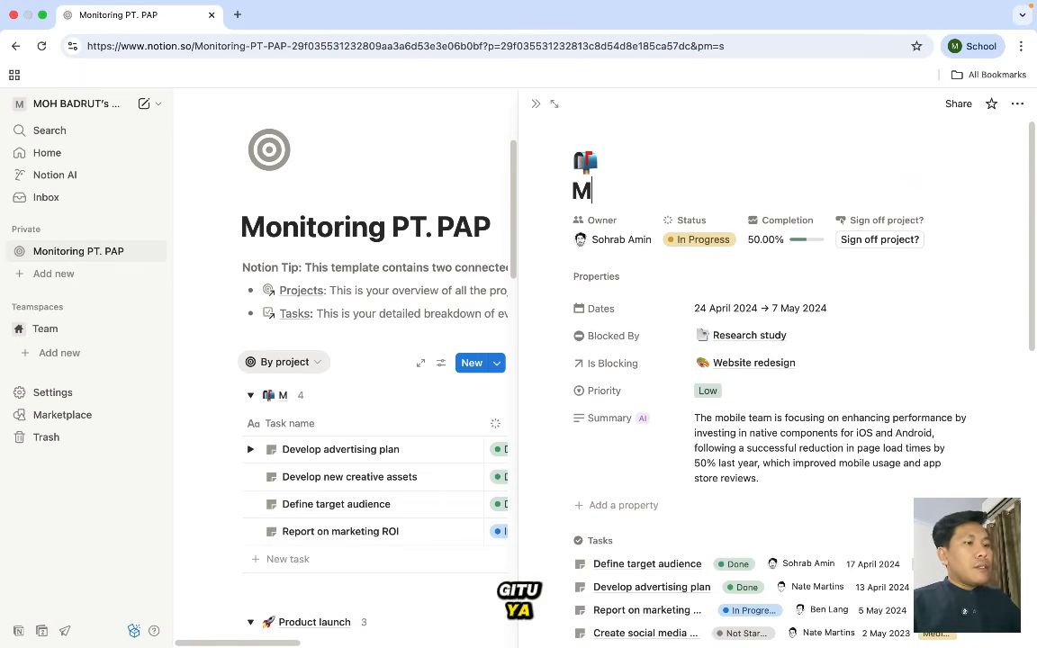
{"action": "type", "text": "H"}
{"action": "key", "text": "BackSpace"}
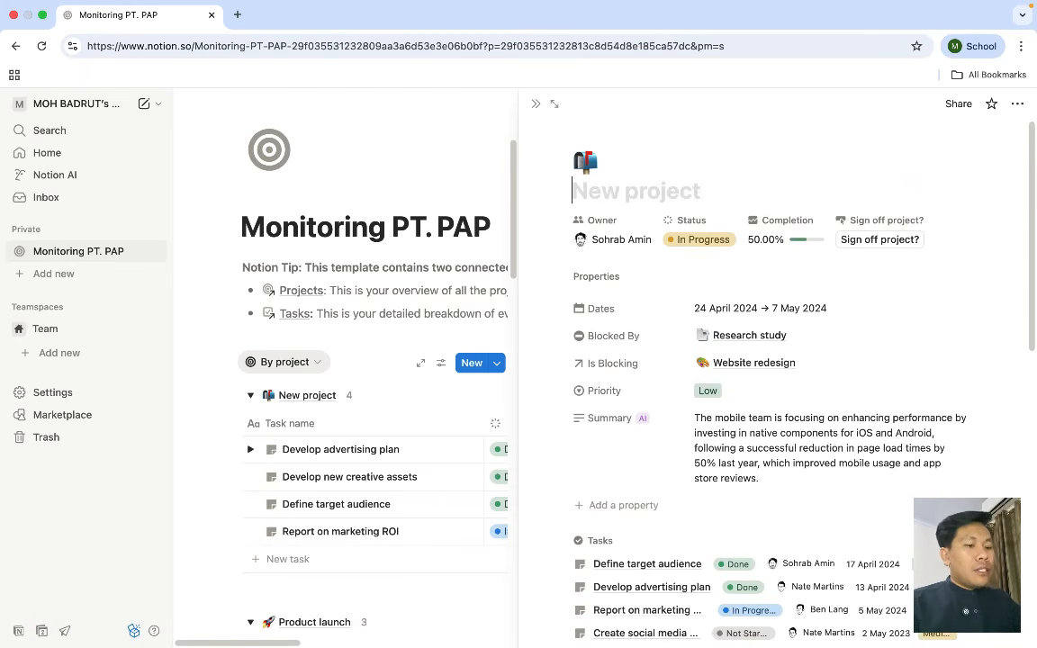
{"action": "type", "text": "Divisi HRD"}
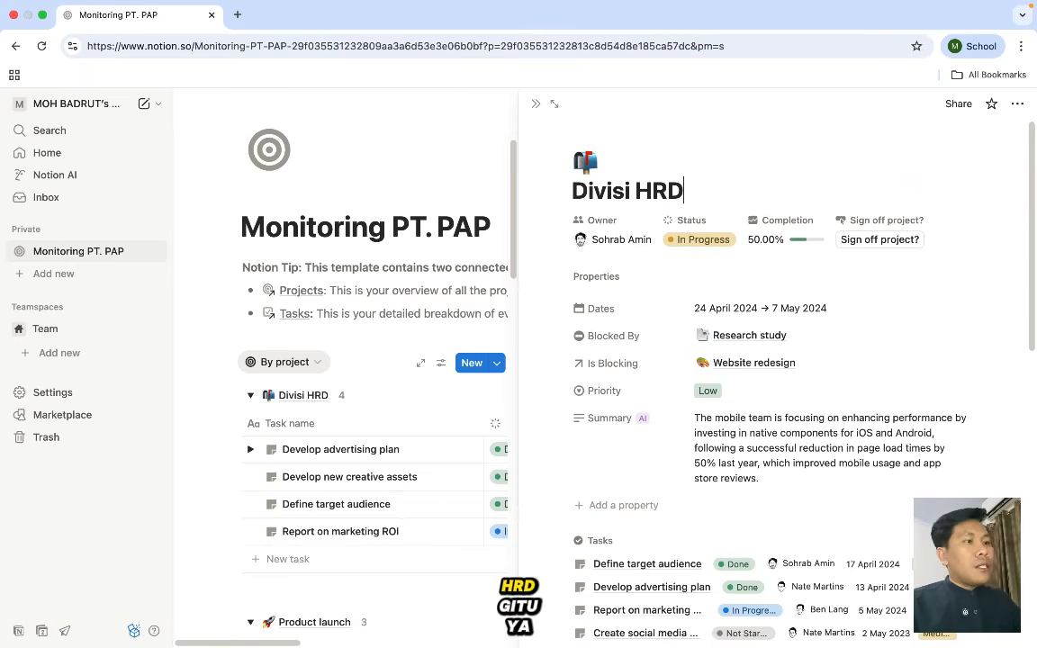
{"action": "scroll", "coordinate": [774, 360], "scroll_direction": "down", "scroll_amount": 3}
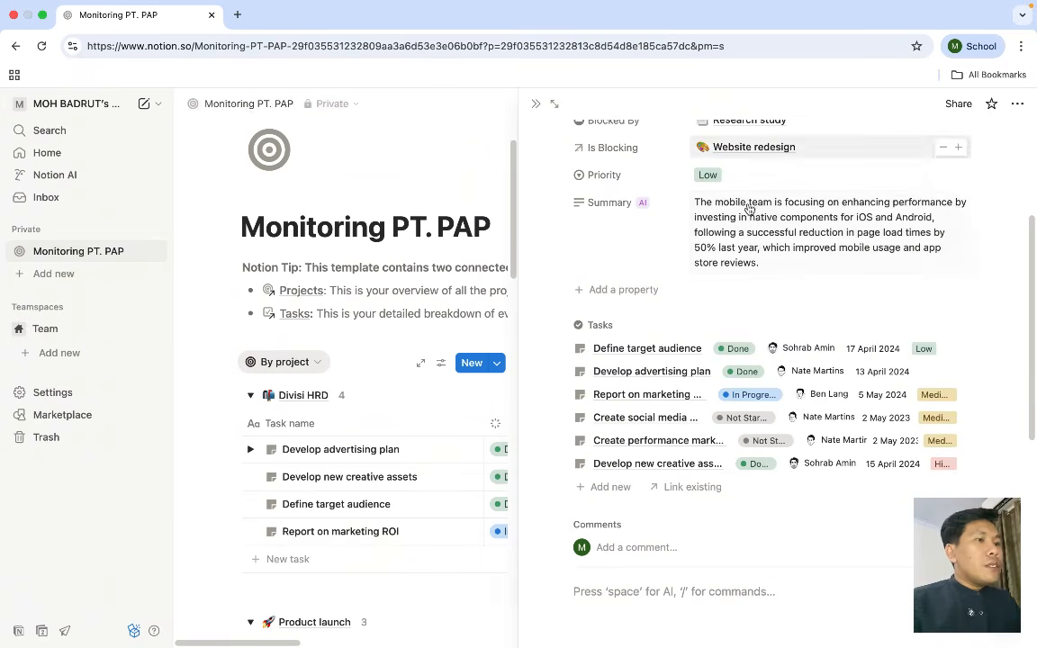
{"action": "scroll", "coordinate": [595, 287], "scroll_direction": "up", "scroll_amount": 3}
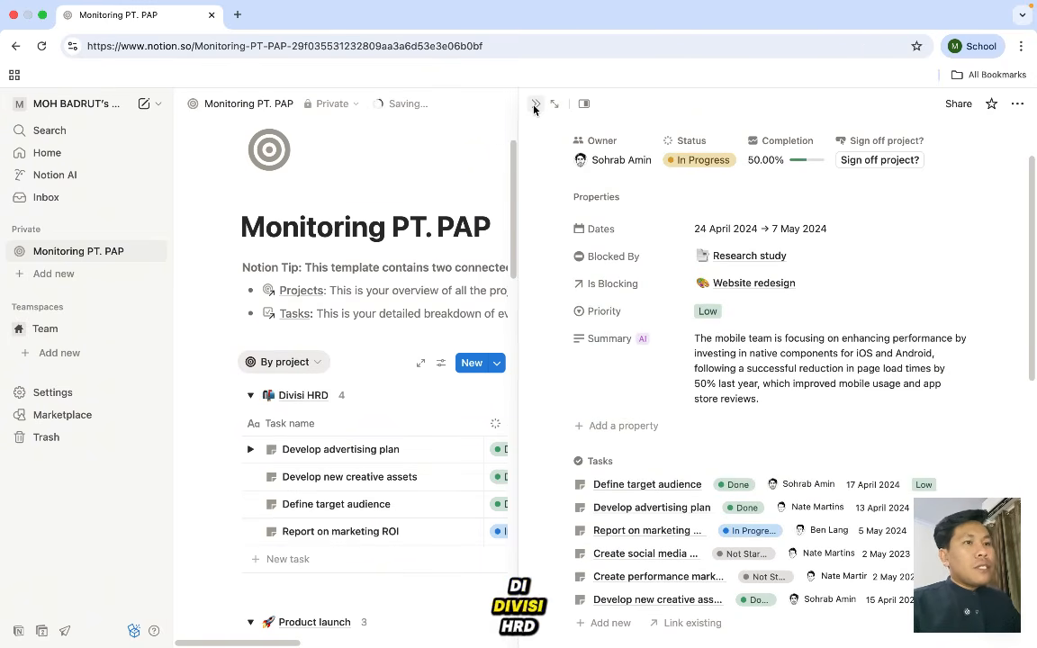
{"action": "scroll", "coordinate": [355, 405], "scroll_direction": "down", "scroll_amount": 3}
- Expand Divisi HRD to a full page, scroll through it, then swipe back to Monitoring PT. PAP
{"action": "scroll", "coordinate": [356, 405], "scroll_direction": "up", "scroll_amount": 2}
{"action": "left_click", "coordinate": [356, 405]}
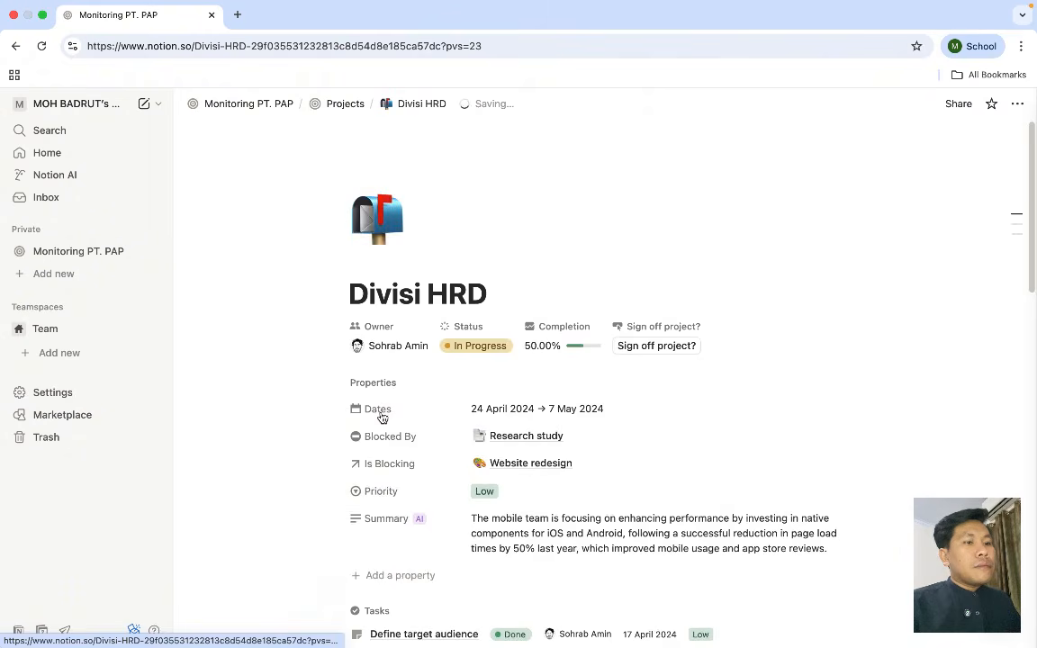
{"action": "scroll", "coordinate": [382, 418], "scroll_direction": "down", "scroll_amount": 3}
{"action": "scroll", "coordinate": [412, 453], "scroll_direction": "down", "scroll_amount": 2}
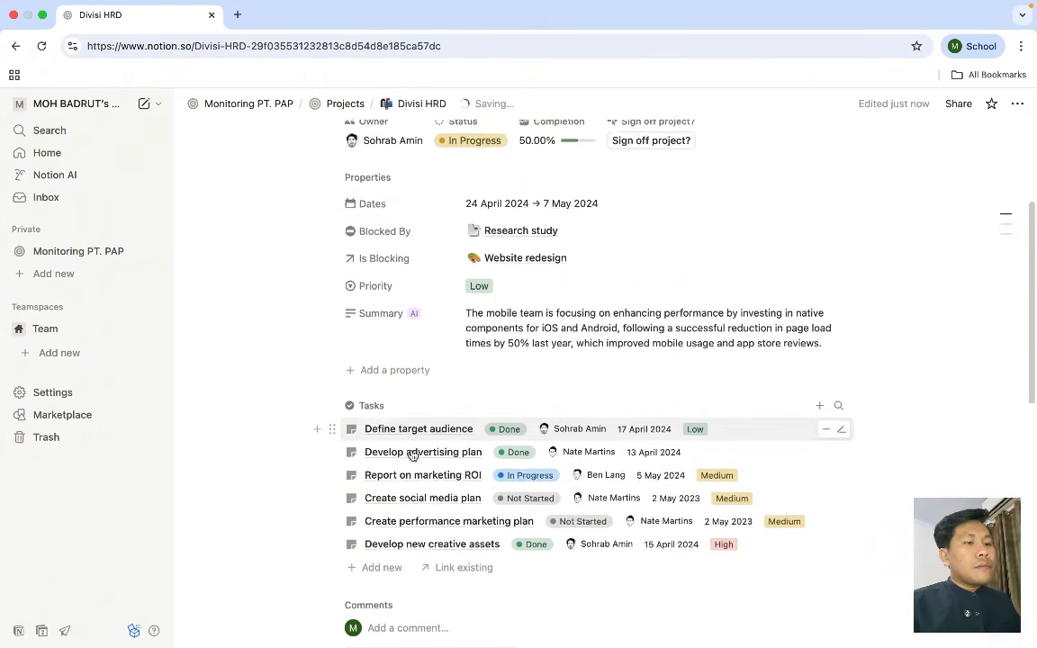
{"action": "scroll", "coordinate": [411, 452], "scroll_direction": "down", "scroll_amount": 7}
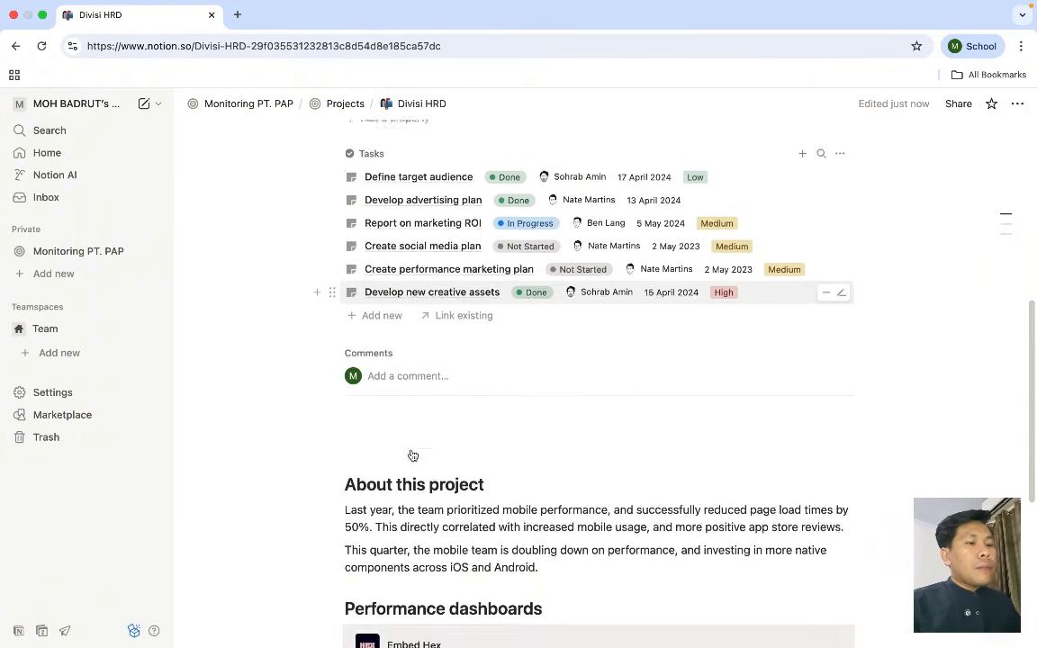
{"action": "scroll", "coordinate": [412, 453], "scroll_direction": "up", "scroll_amount": 8}
{"action": "scroll", "coordinate": [411, 450], "scroll_direction": "up", "scroll_amount": 3}
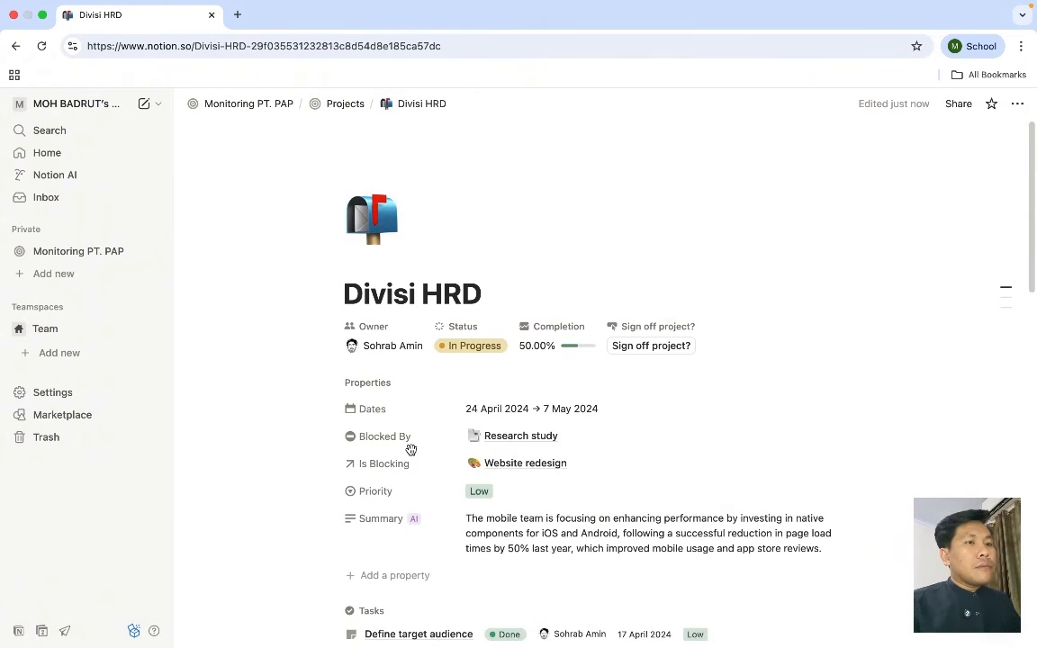
{"action": "scroll", "coordinate": [412, 450], "scroll_direction": "left", "scroll_amount": 5}
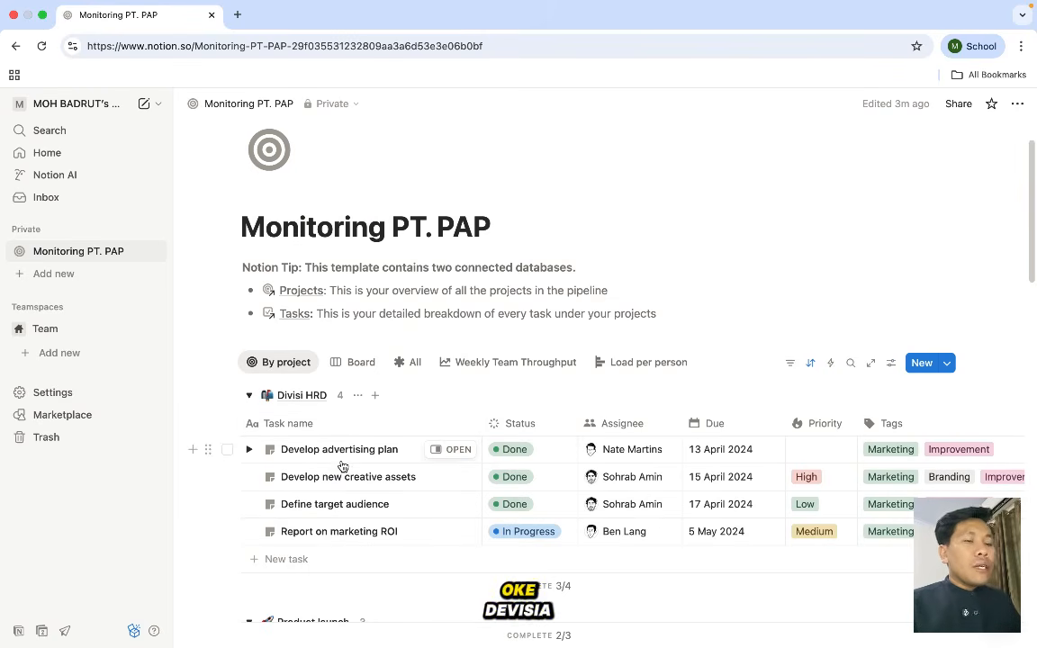
- Rename the 'Develop advertising plan' task to 'Mencari Kandidat karyawan'
{"action": "left_click", "coordinate": [338, 450]}
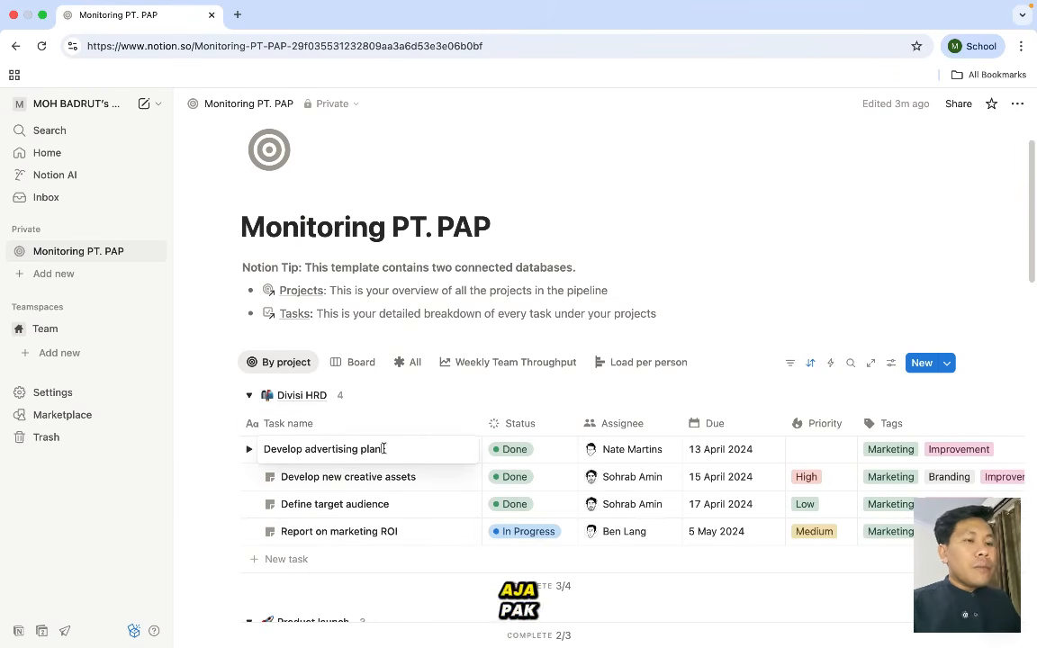
{"action": "left_click_drag", "start_coordinate": [393, 447], "coordinate": [259, 450]}
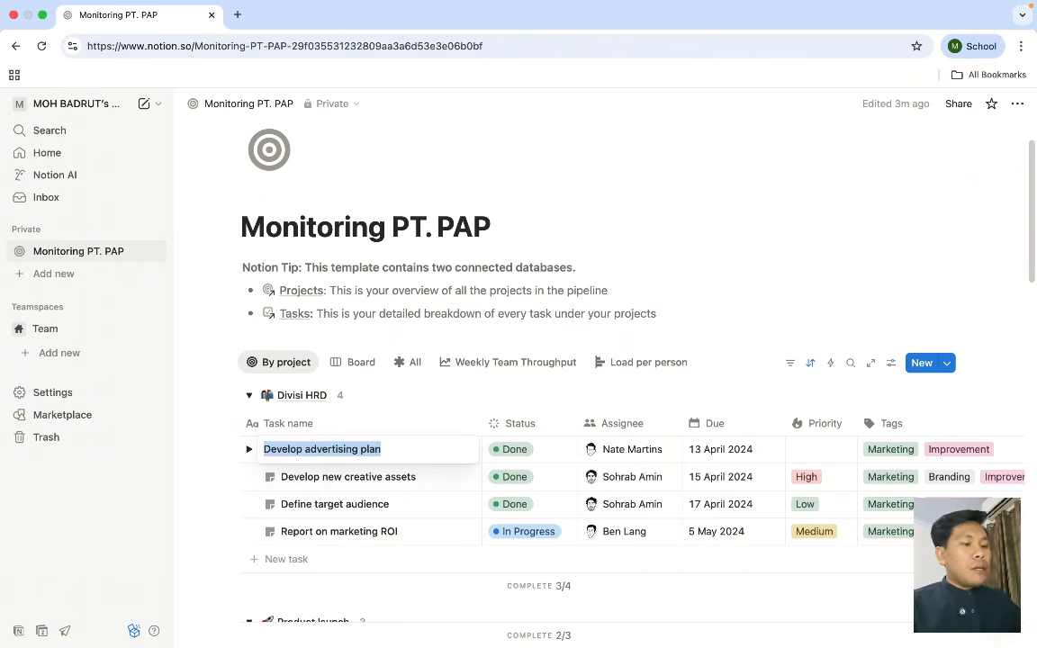
{"action": "key", "text": "BackSpace"}
{"action": "type", "text": "Mencari "}
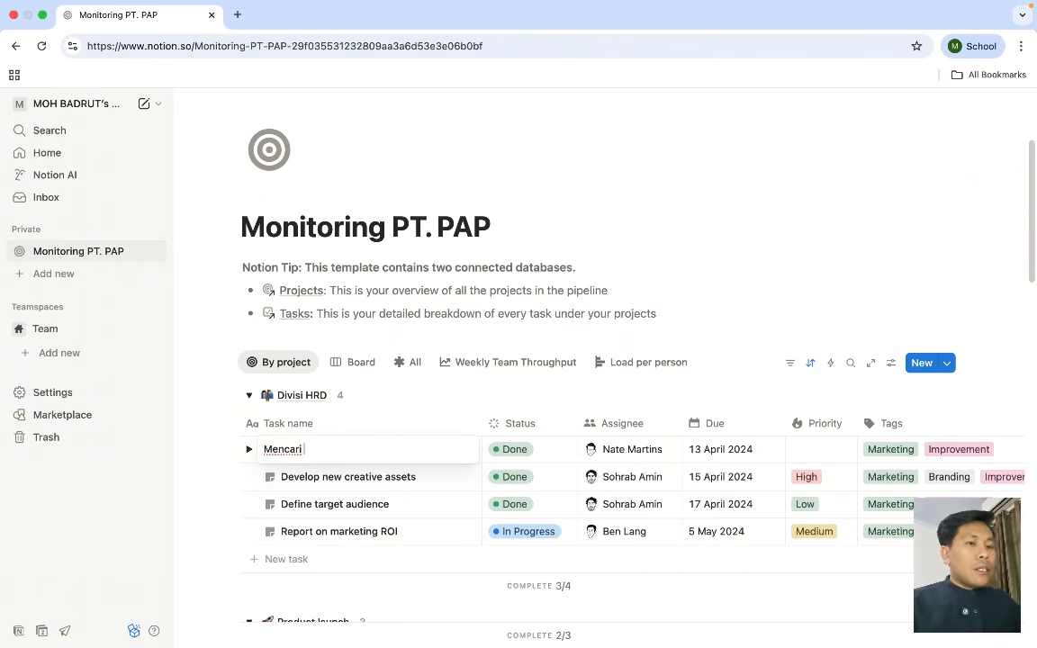
{"action": "type", "text": "Kandid"}
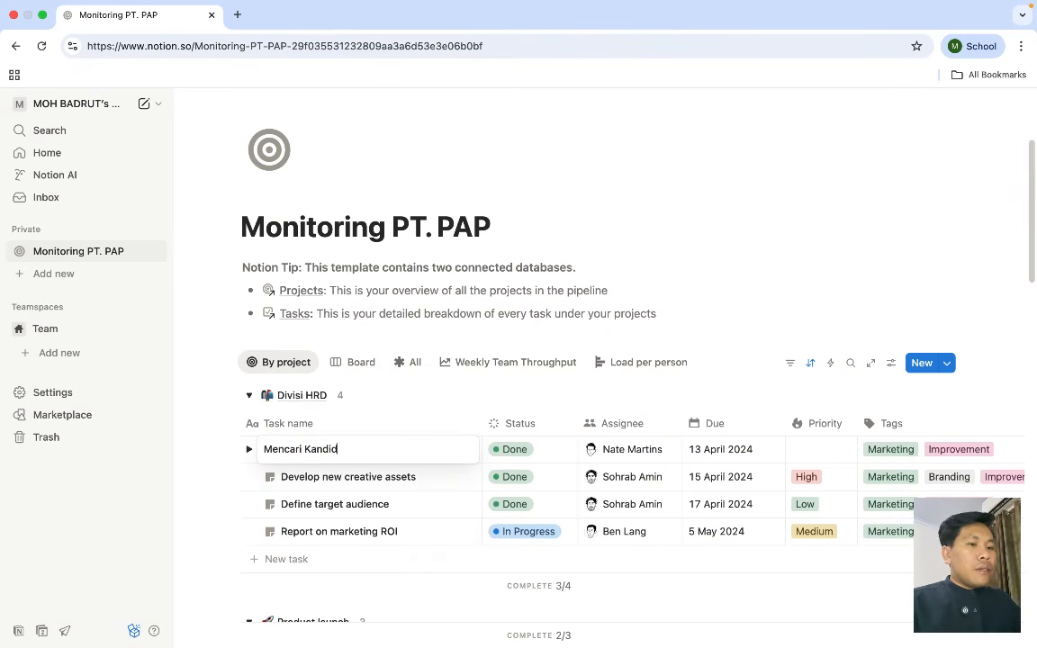
{"action": "type", "text": "an"}
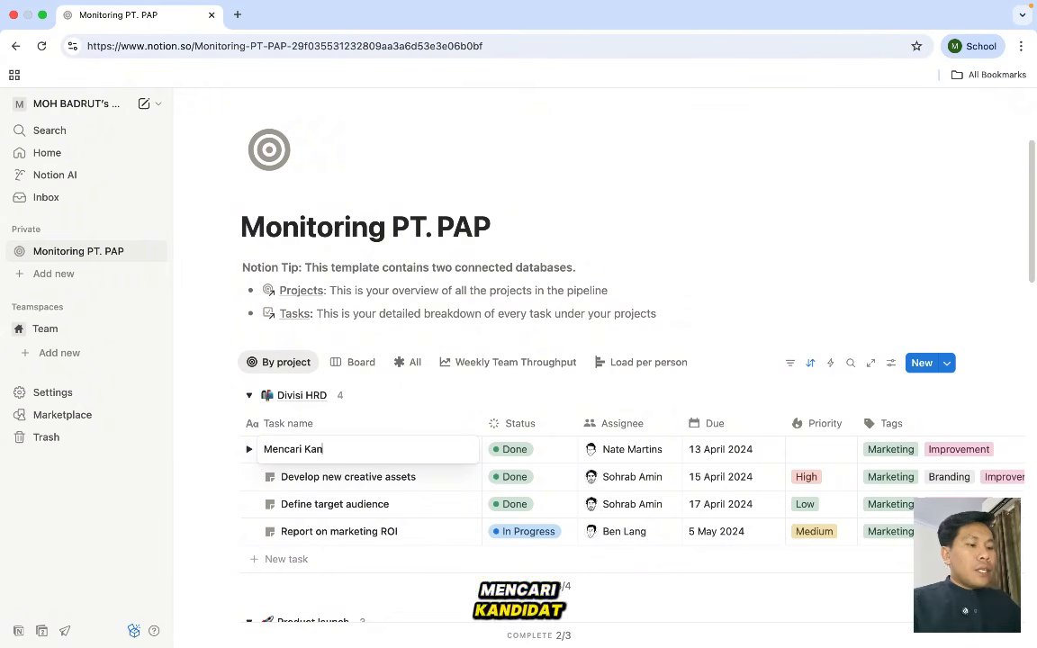
{"action": "type", "text": "dida"}
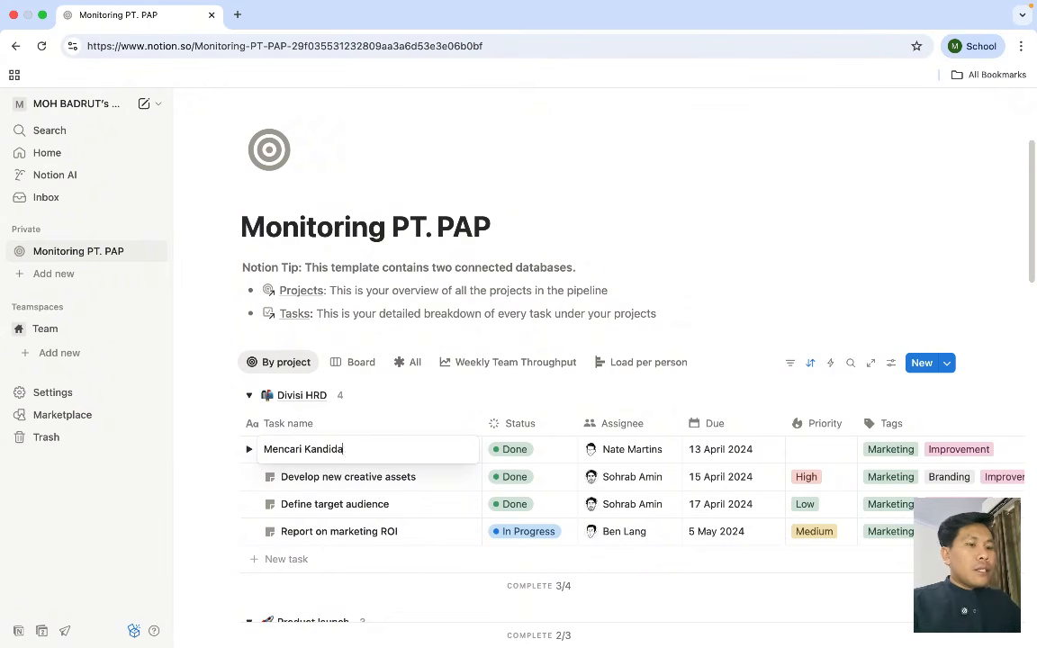
{"action": "type", "text": "rt karyawan"}
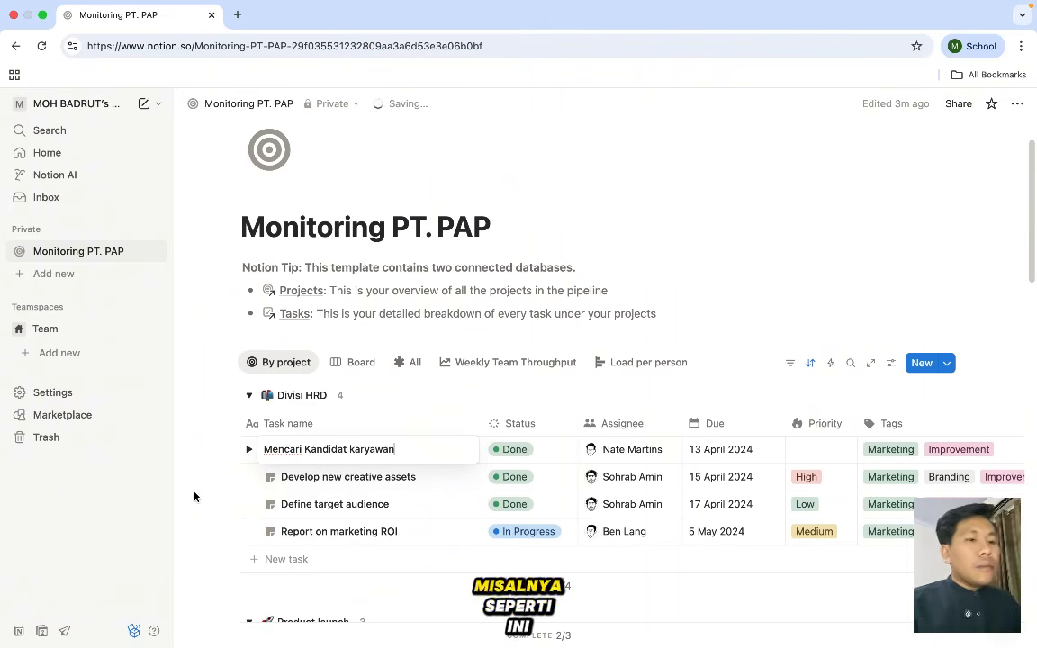
{"action": "key", "text": "Escape"}
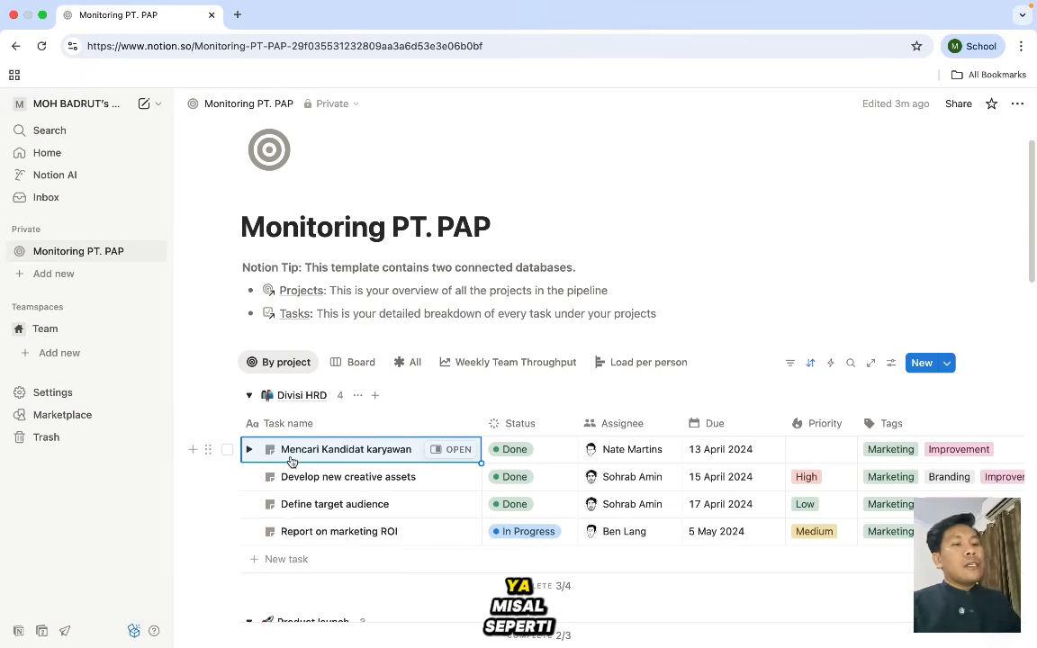
- Expand the task and rename its 'Create social media plan' sub-item to 'Mencari kandidar karyawan untuk kasir'
{"action": "left_click", "coordinate": [250, 449]}
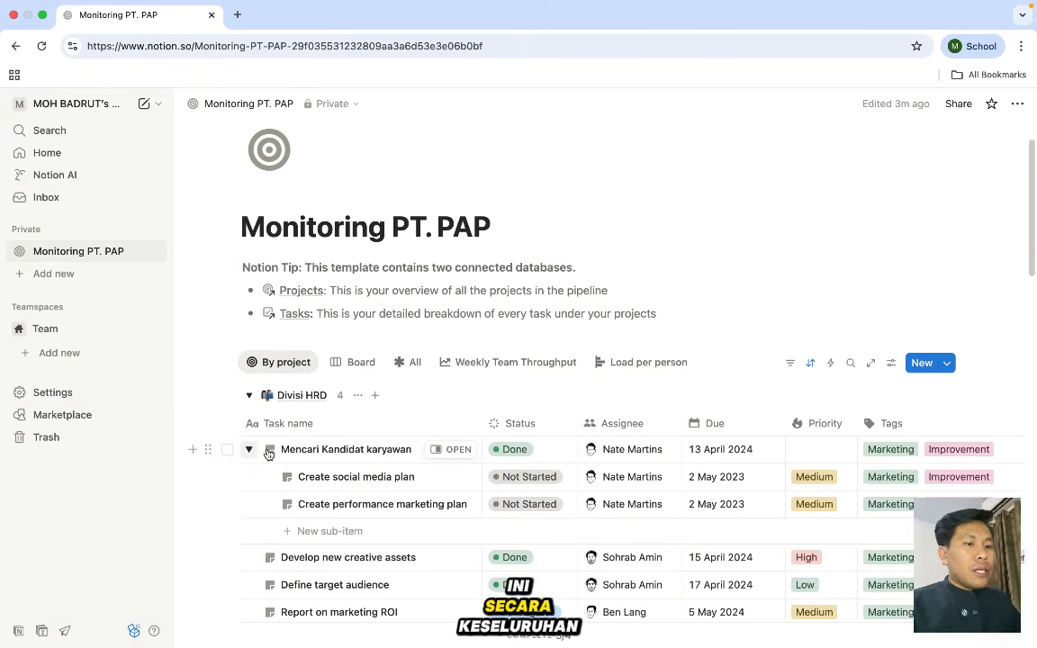
{"action": "left_click", "coordinate": [341, 476]}
{"action": "left_click_drag", "start_coordinate": [398, 478], "coordinate": [279, 474]}
{"action": "key", "text": "BackSpace"}
{"action": "type", "text": "M"}
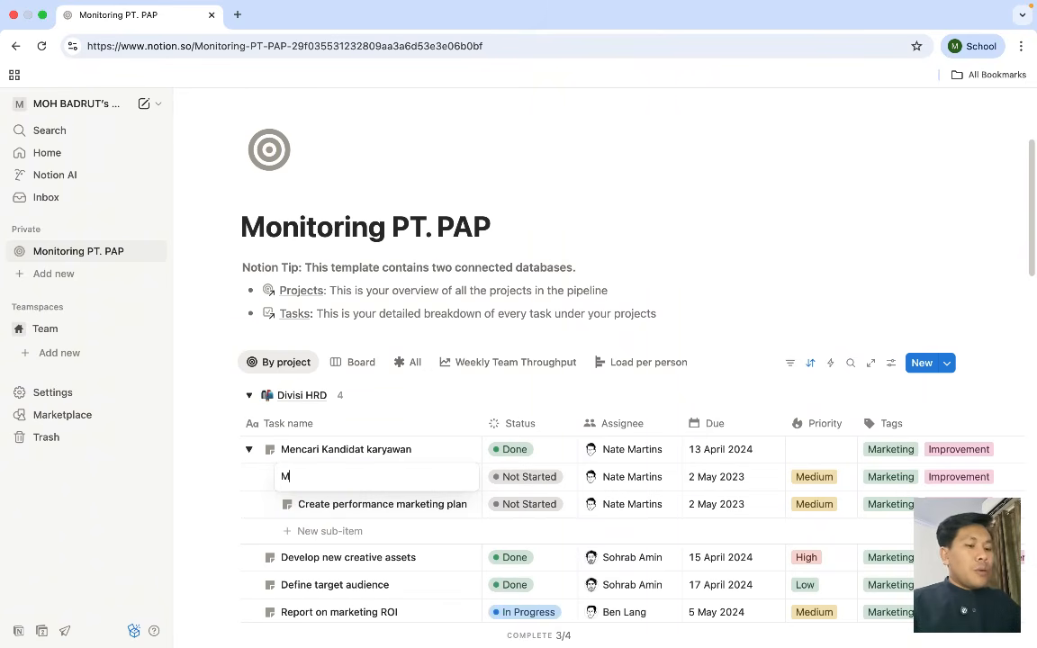
{"action": "type", "text": "encari "}
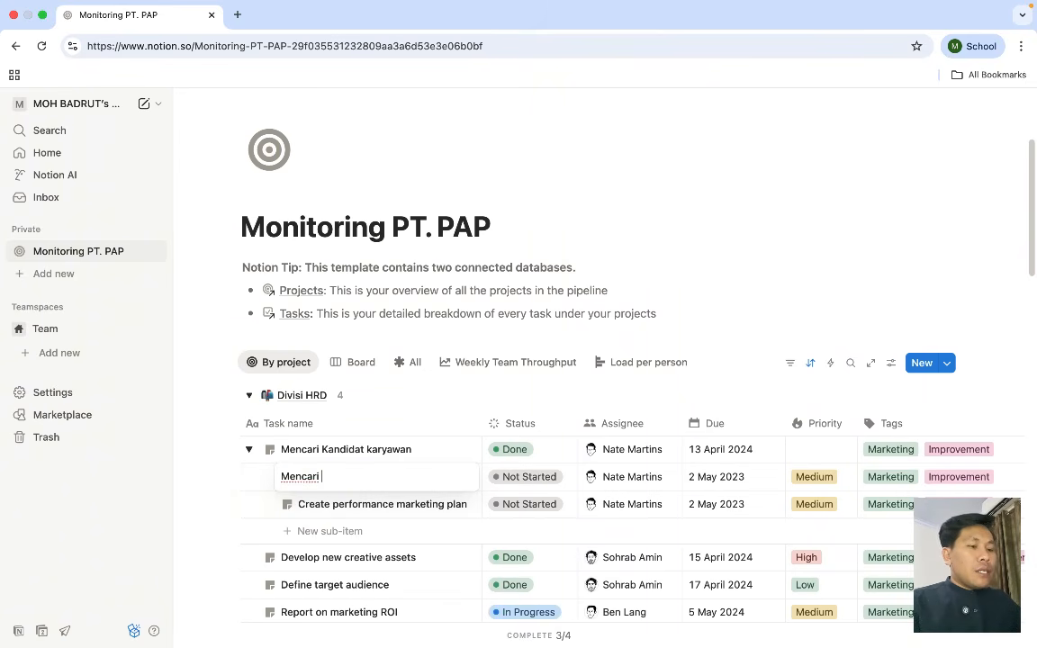
{"action": "type", "text": "kandidar k"}
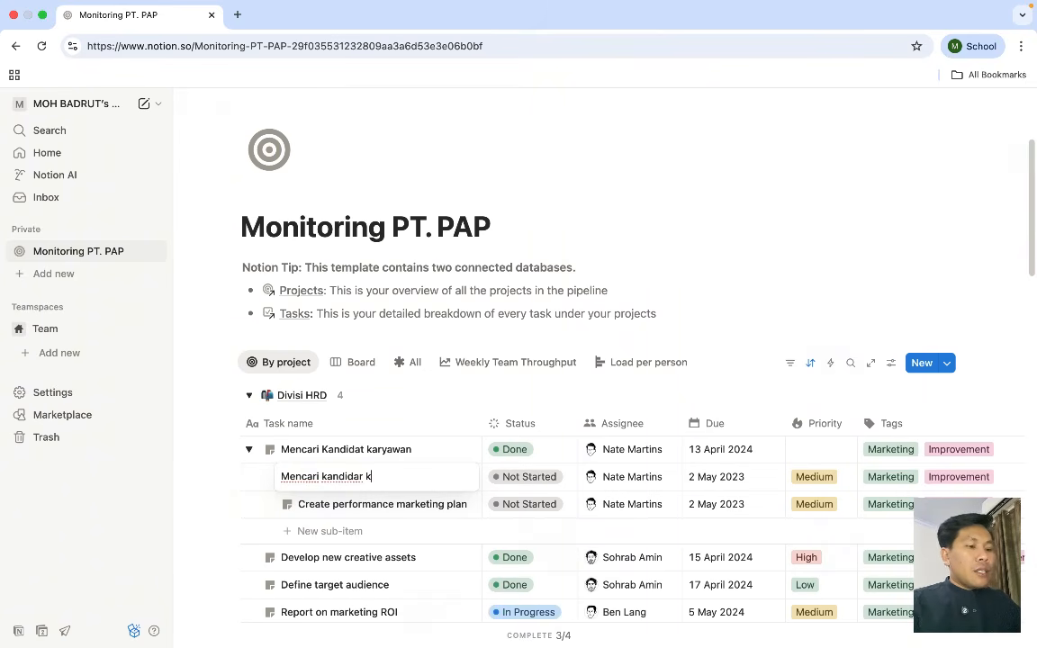
{"action": "type", "text": "aryawan"}
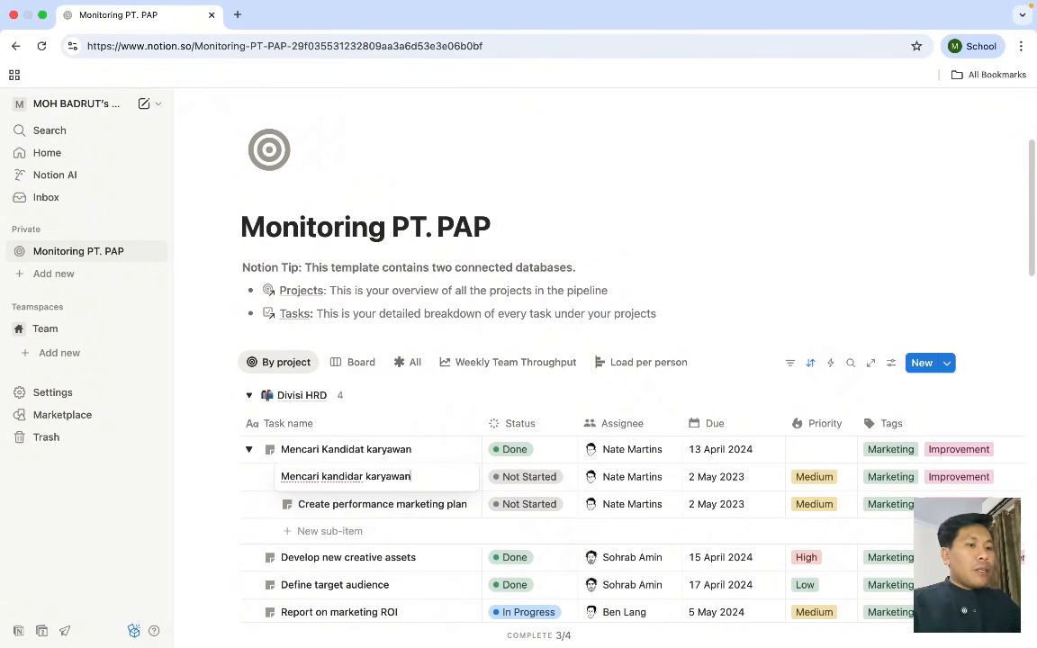
{"action": "type", "text": " untuu"}
{"action": "key", "text": "BackSpace"}
{"action": "key", "text": "BackSpace"}
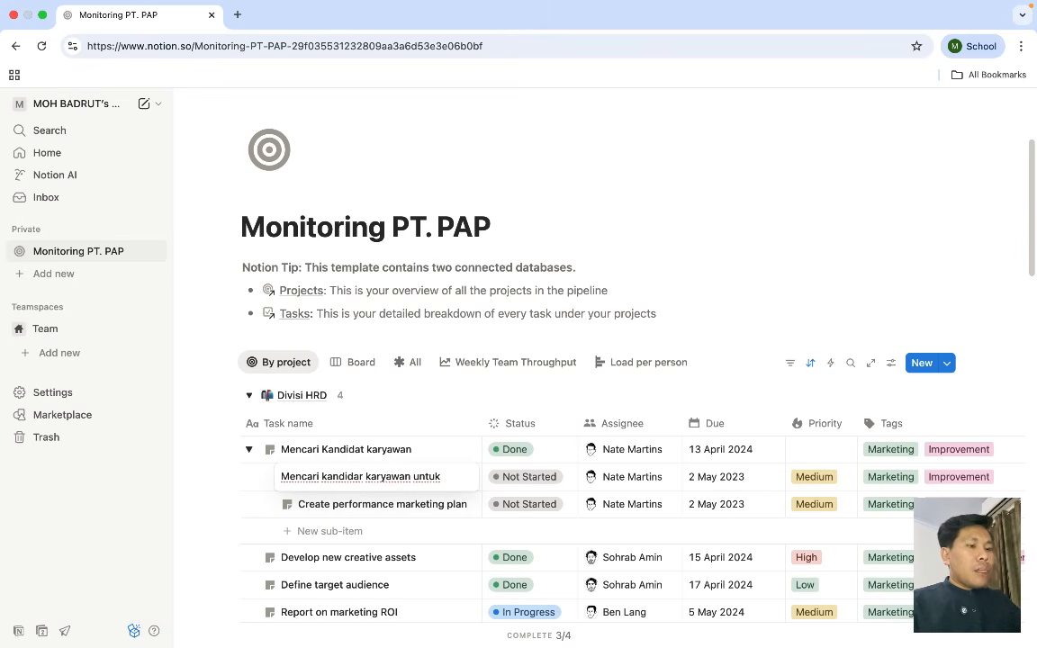
{"action": "type", "text": "k kasir"}
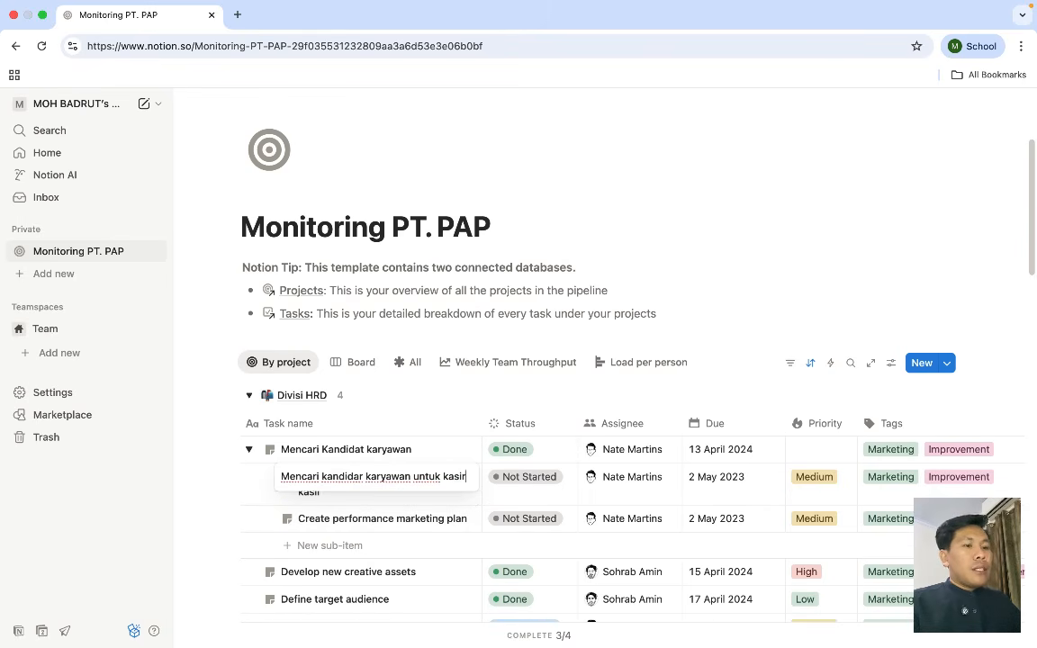
{"action": "key", "text": "Return"}
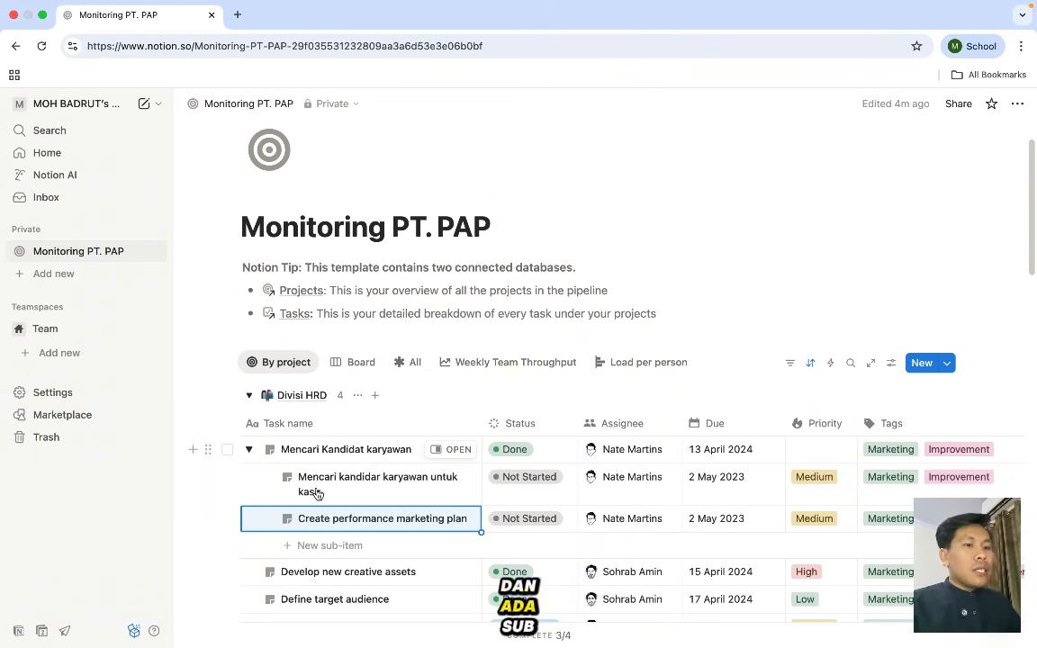
- Change the sub-item's status from Not Started to Done, then open its Assignee cell
{"action": "left_click", "coordinate": [521, 483]}
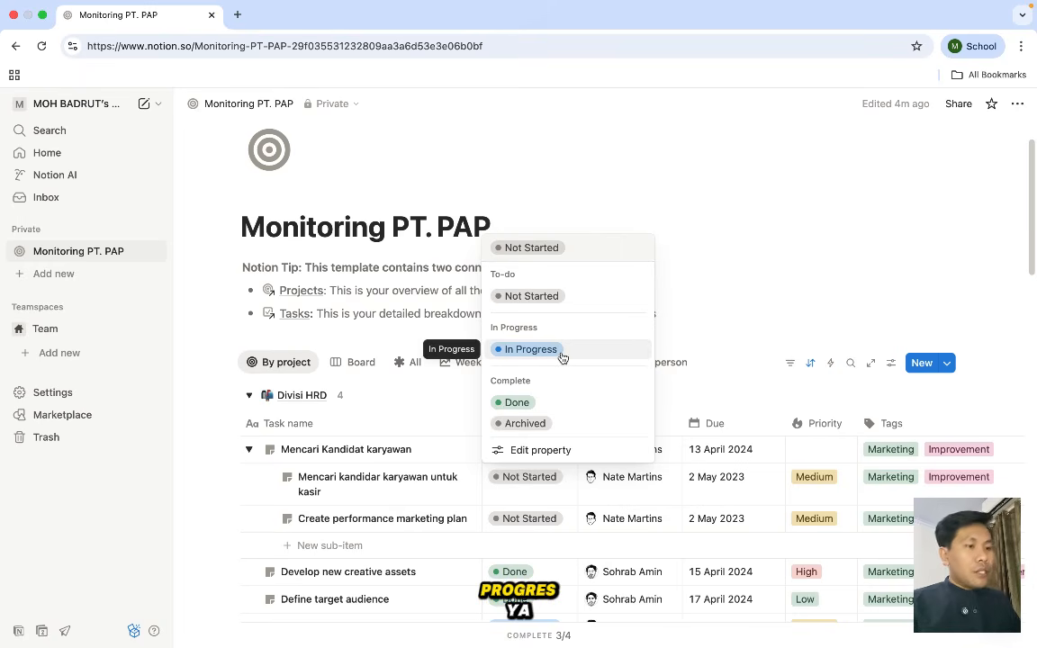
{"action": "left_click", "coordinate": [548, 402]}
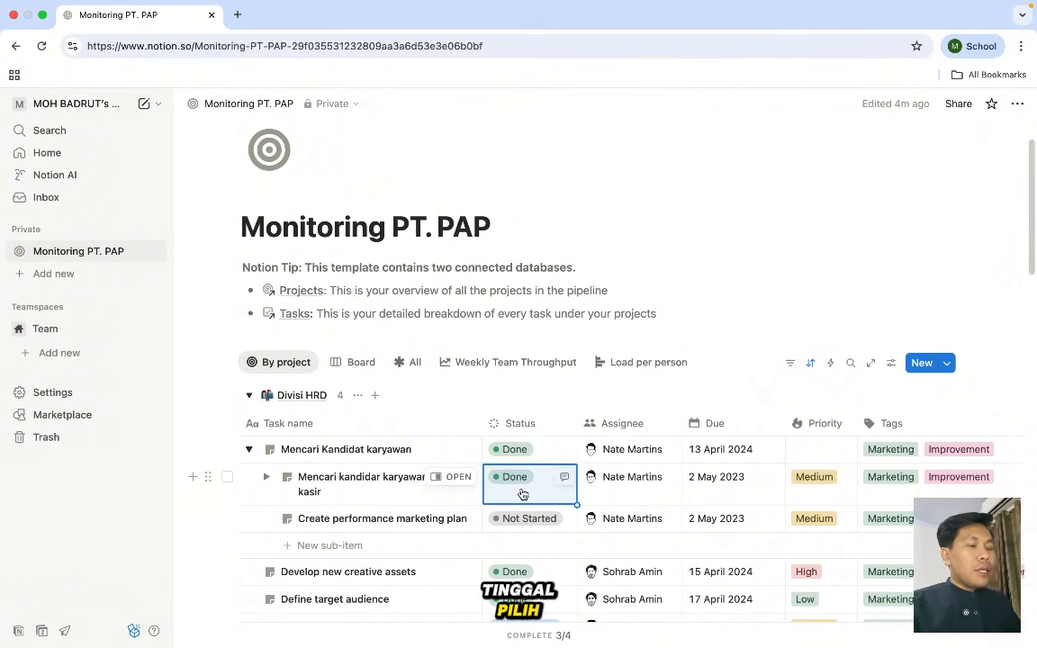
{"action": "scroll", "coordinate": [544, 481], "scroll_direction": "down", "scroll_amount": 1}
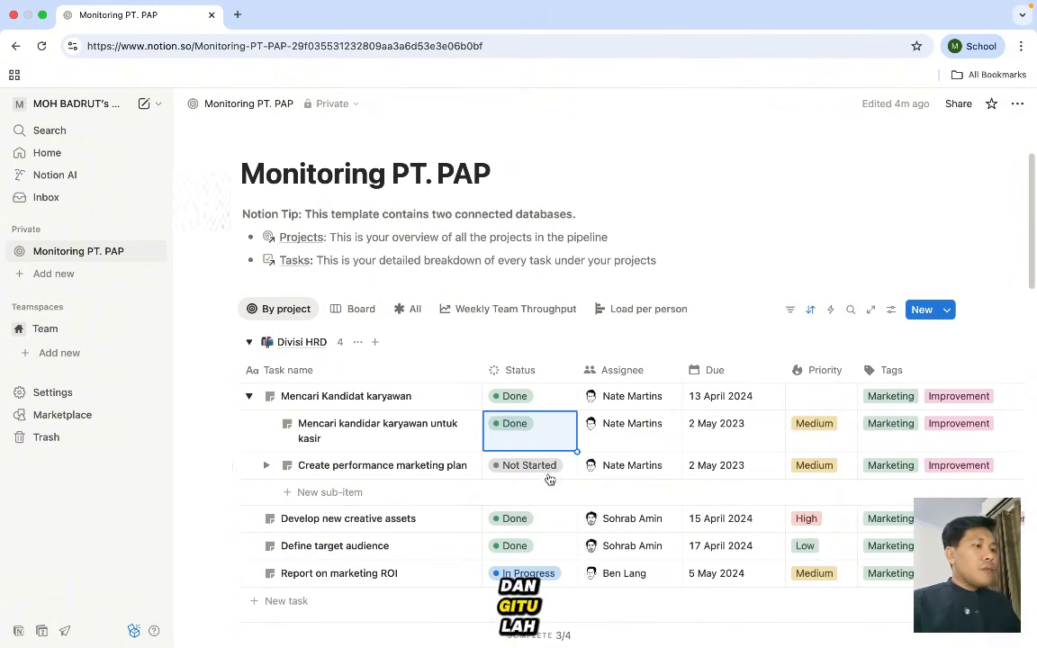
{"action": "left_click", "coordinate": [637, 423]}
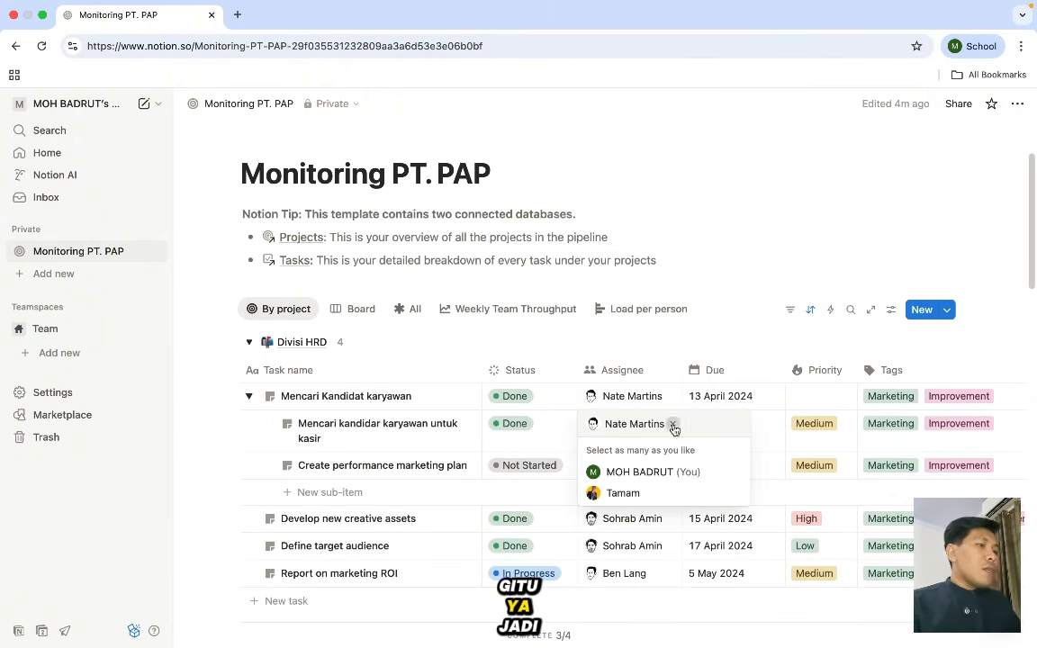
- Remove the sub-task's previous assignee and assign it to the signed-in user instead
{"action": "left_click", "coordinate": [672, 425]}
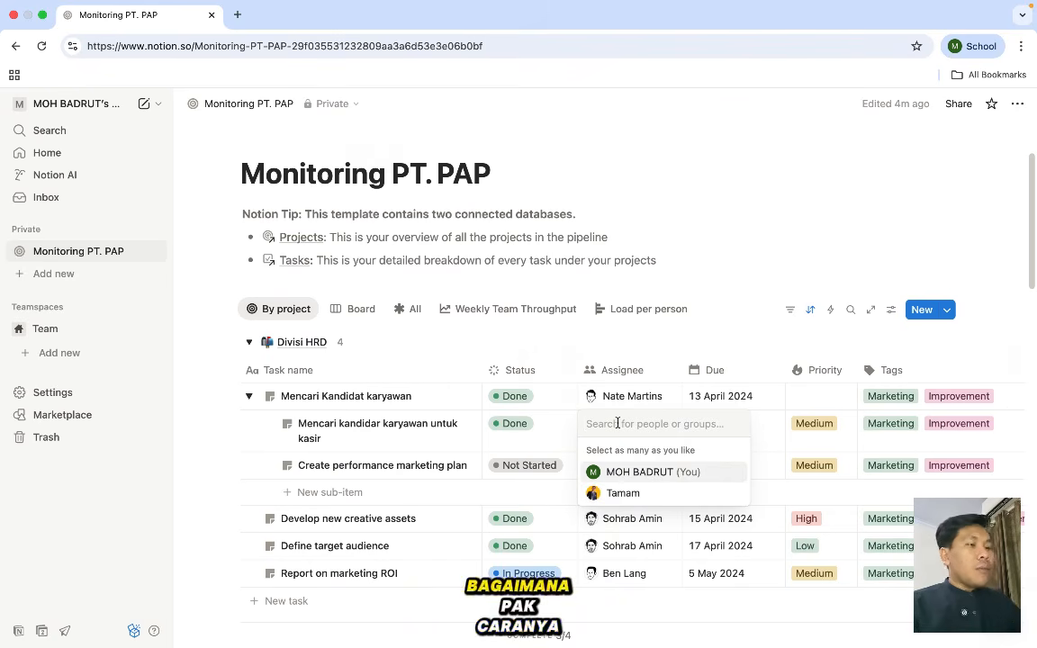
{"action": "type", "text": "ho"}
{"action": "type", "text": "b"}
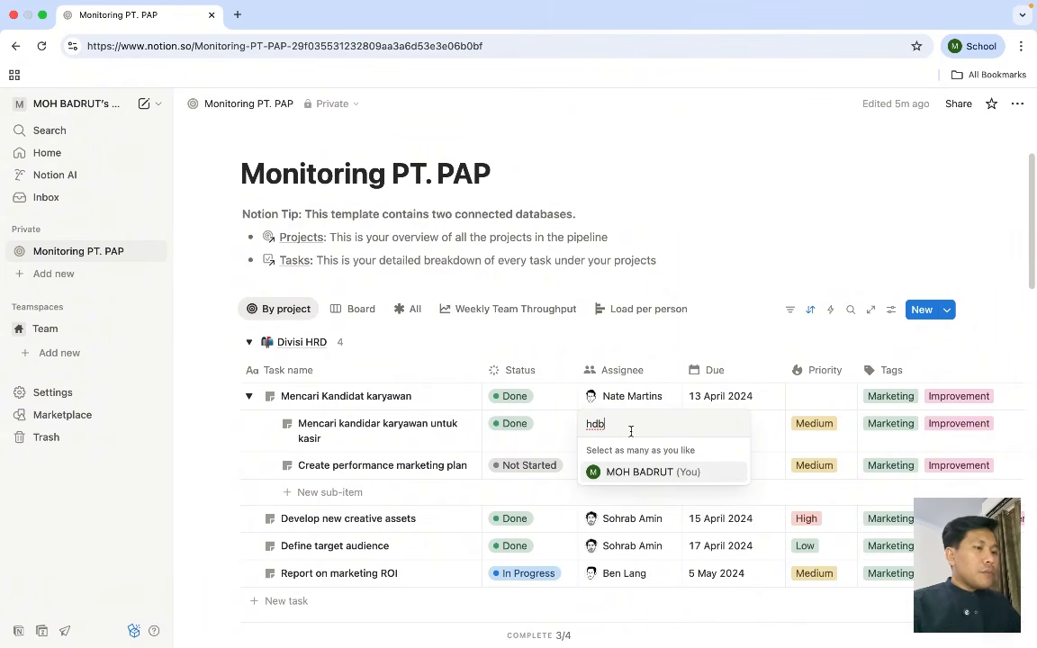
{"action": "key", "text": "BackSpace"}
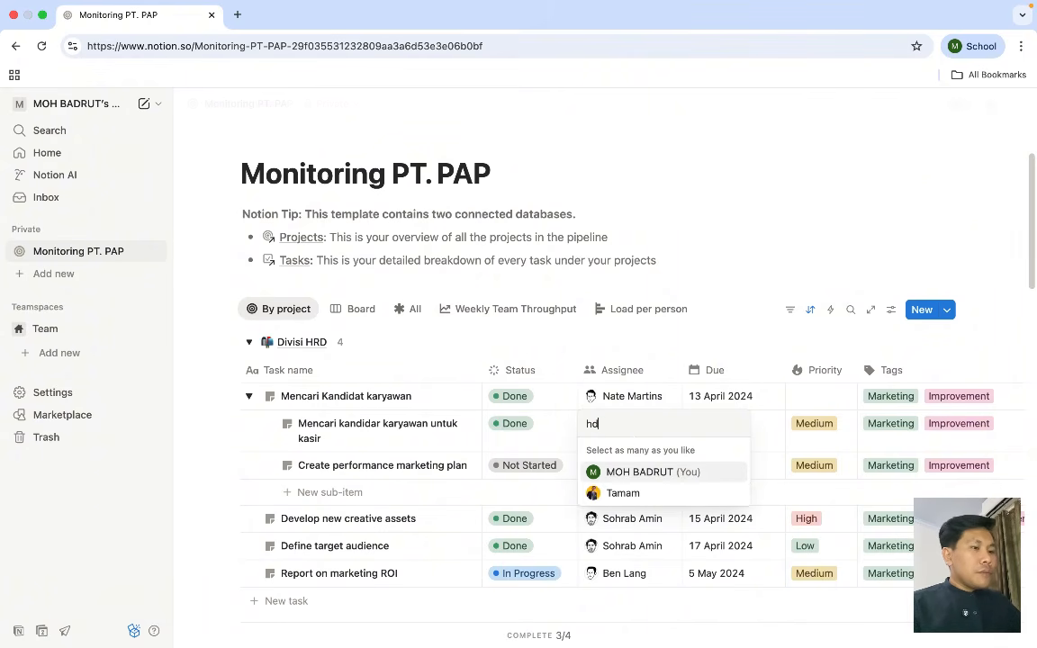
{"action": "key", "text": "BackSpace"}
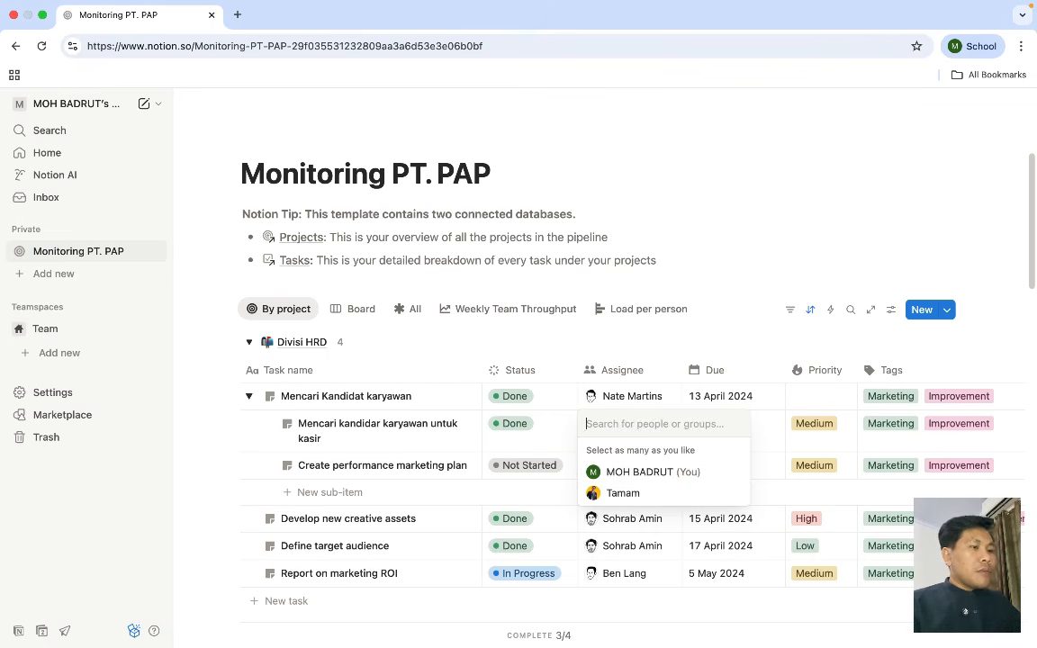
{"action": "left_click", "coordinate": [630, 472]}
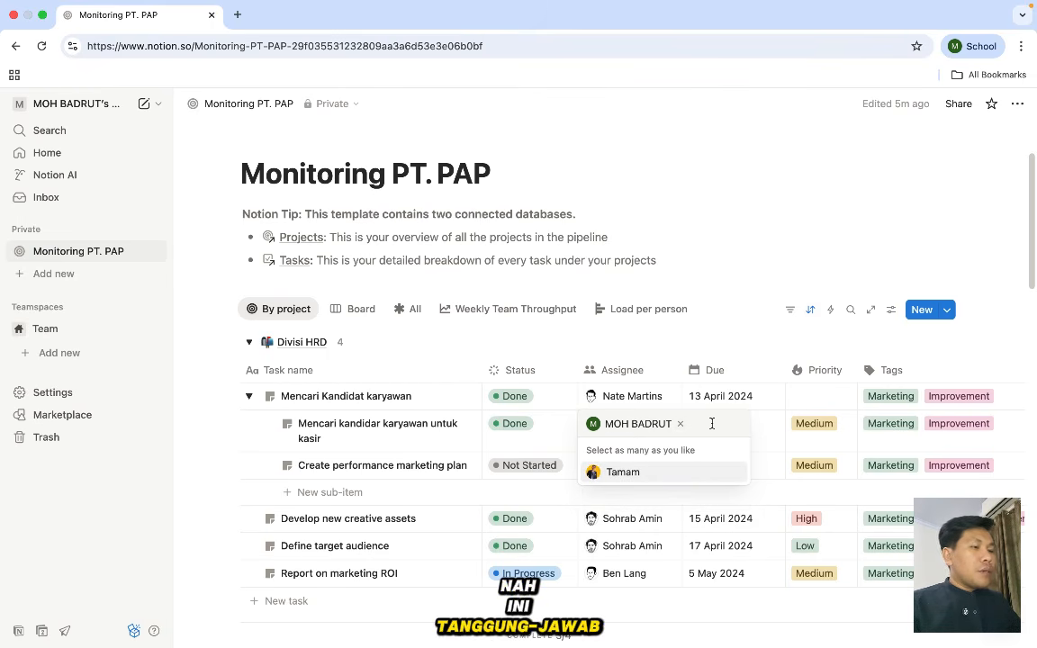
{"action": "left_click", "coordinate": [751, 277]}
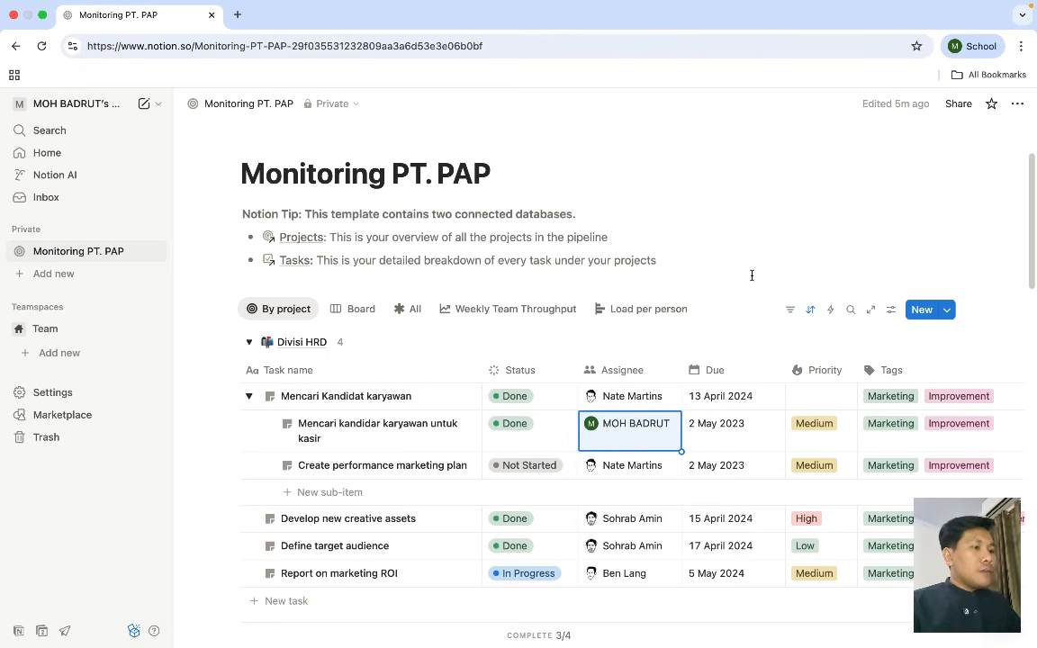
- Set the sub-task's Due date to 25 May 2023 and its Priority to High
{"action": "left_click", "coordinate": [718, 432]}
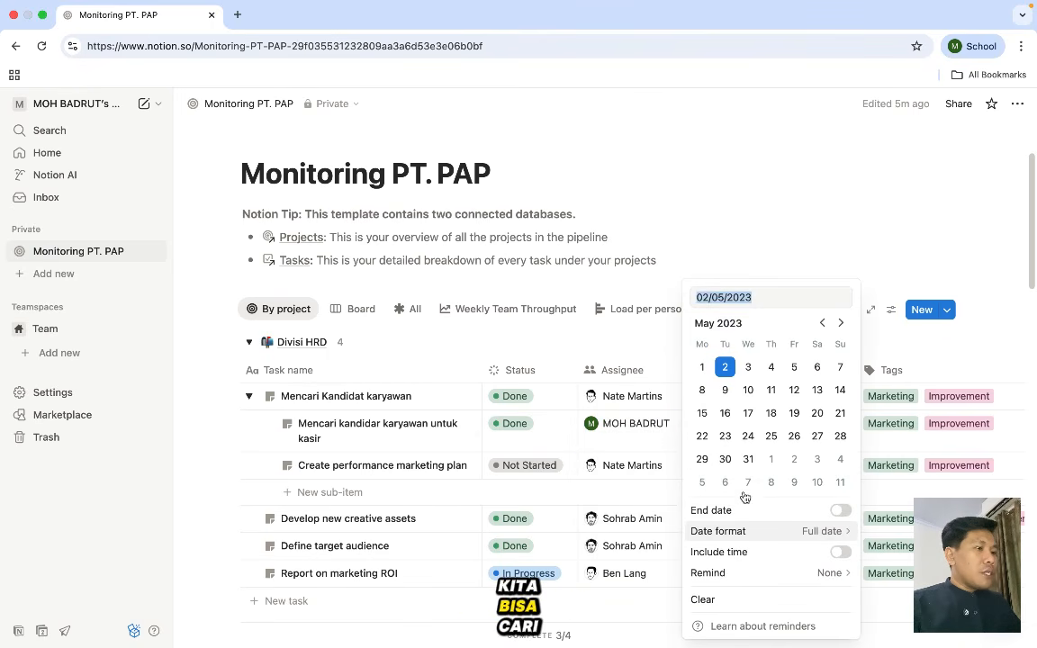
{"action": "left_click", "coordinate": [772, 435]}
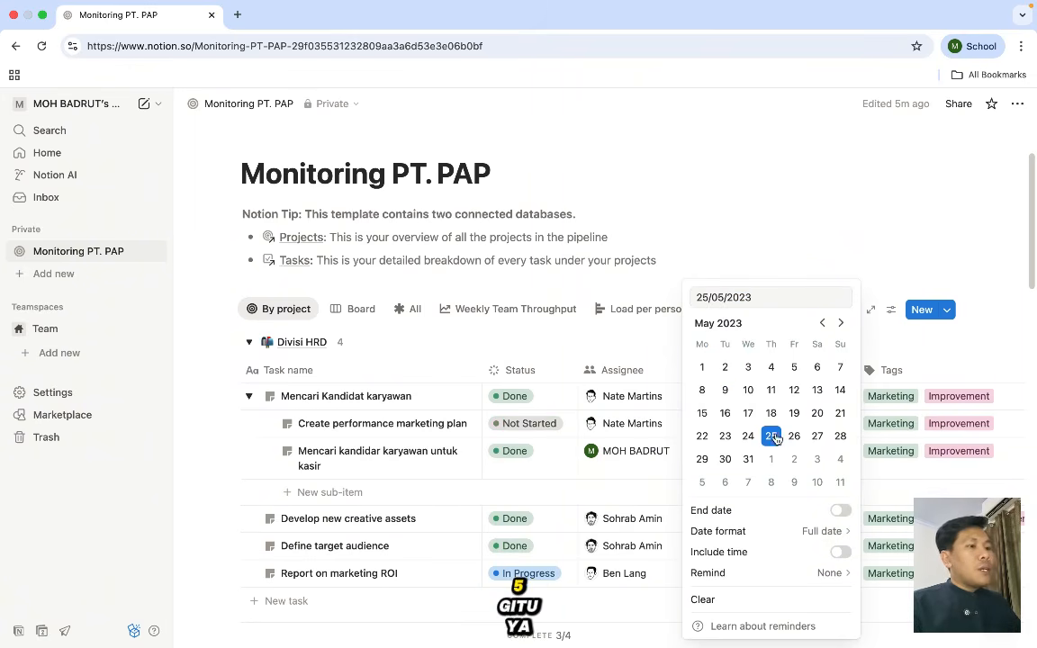
{"action": "left_click", "coordinate": [815, 238]}
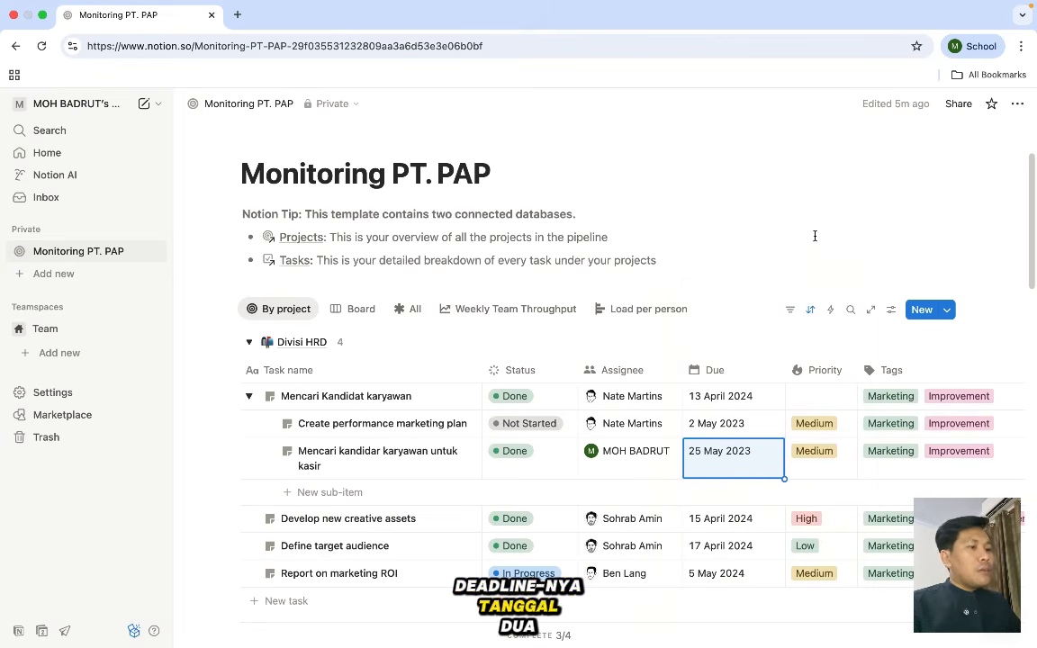
{"action": "left_click", "coordinate": [819, 458]}
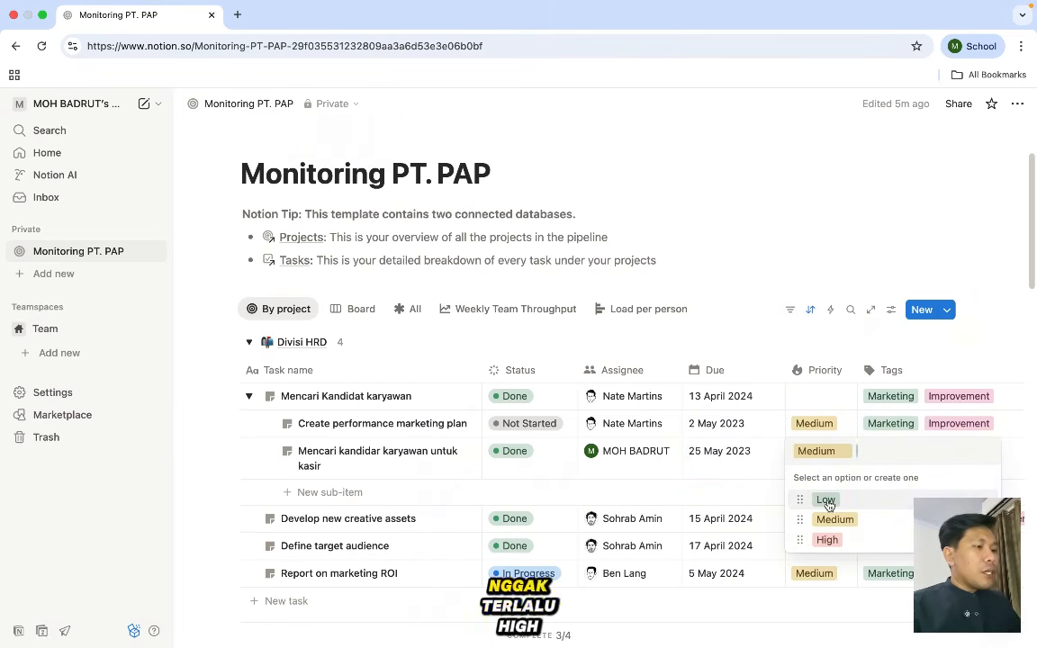
{"action": "left_click", "coordinate": [826, 539]}
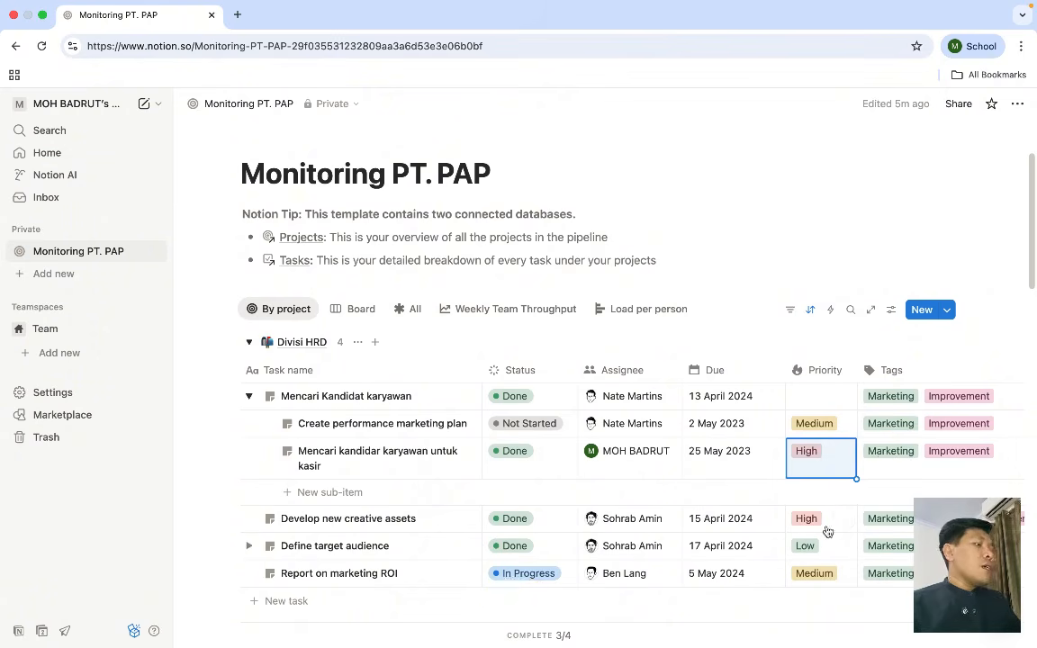
- Create and add a new 'hrd' tag, then remove the Marketing and Improvement tags from the sub-task
{"action": "left_click", "coordinate": [908, 453]}
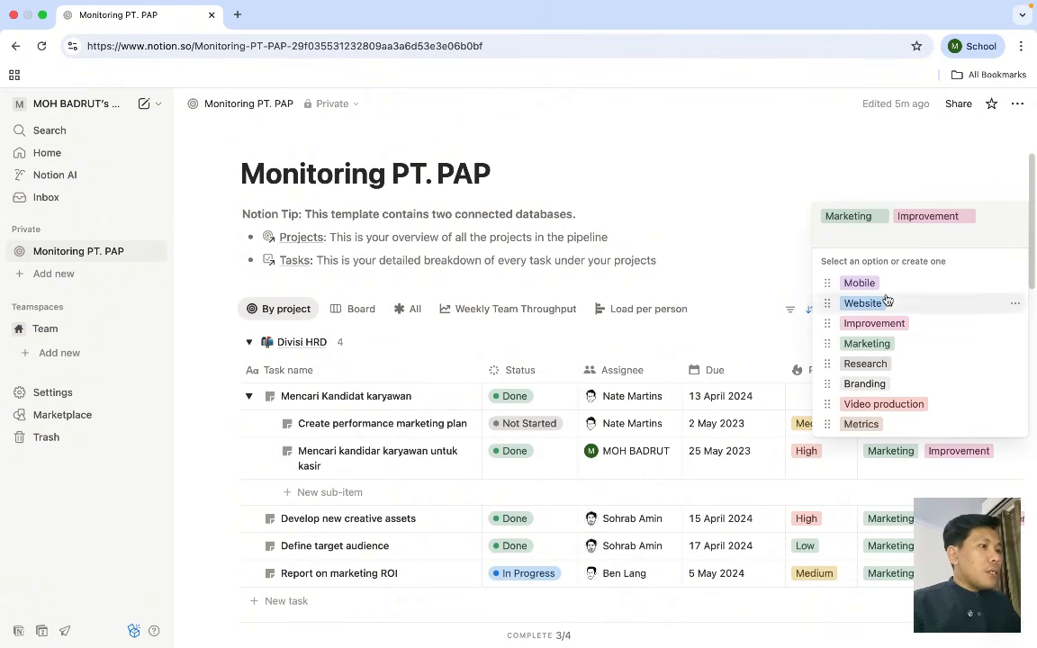
{"action": "type", "text": "hrd"}
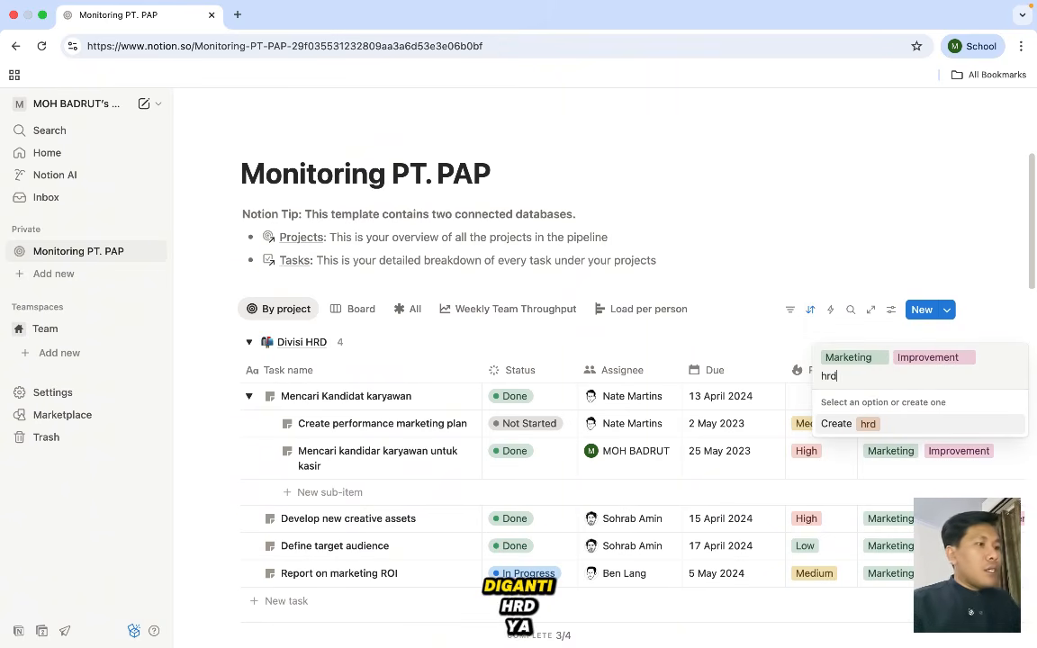
{"action": "left_click", "coordinate": [875, 422]}
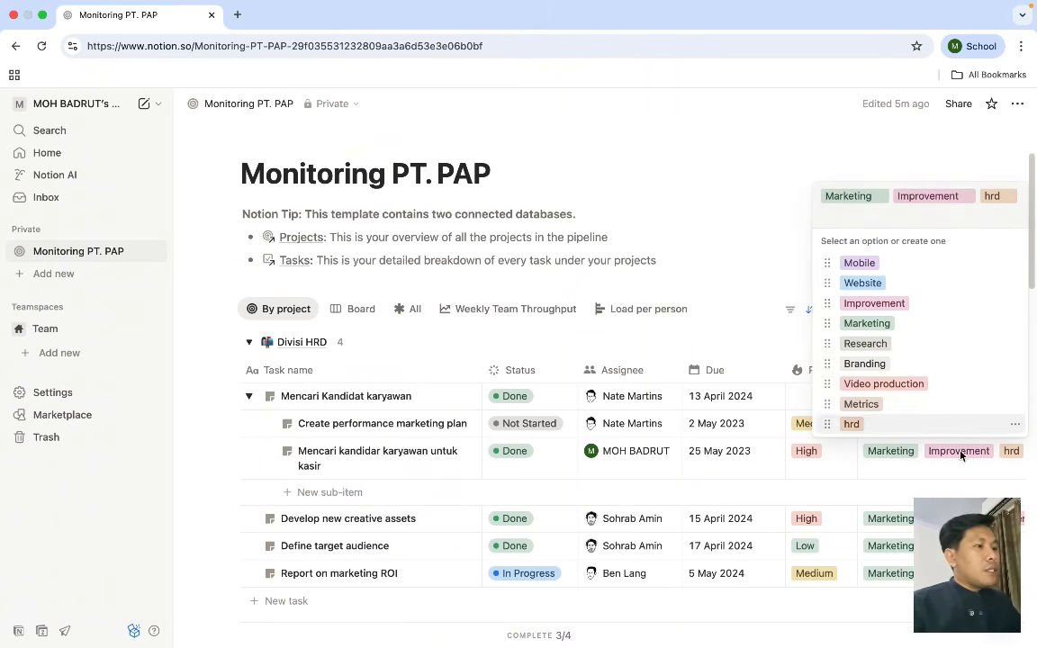
{"action": "left_click", "coordinate": [956, 477]}
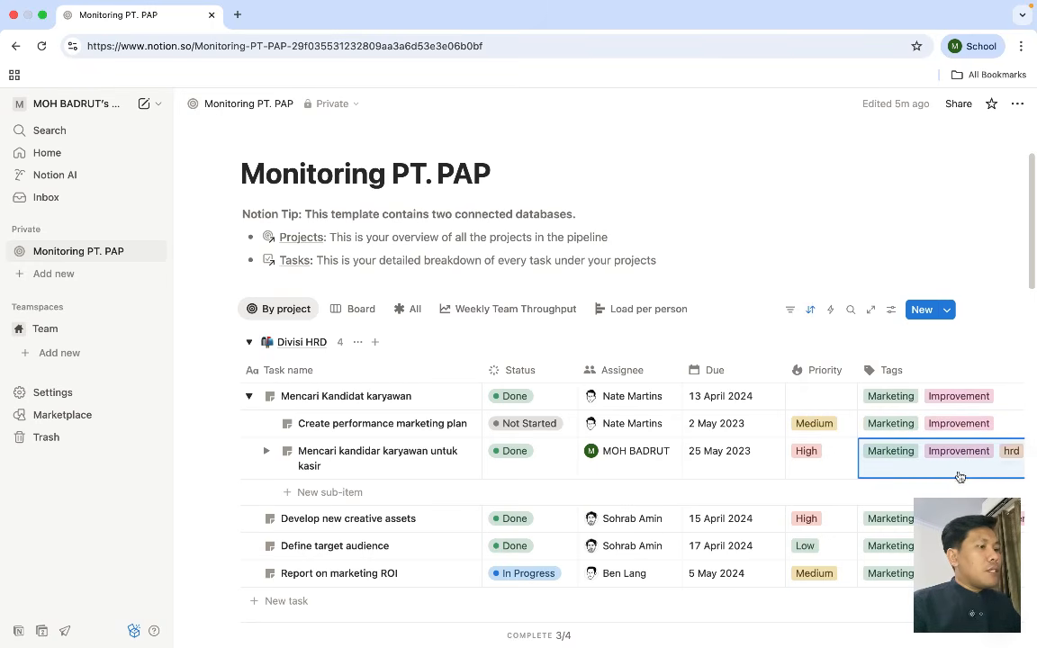
{"action": "left_click", "coordinate": [900, 461]}
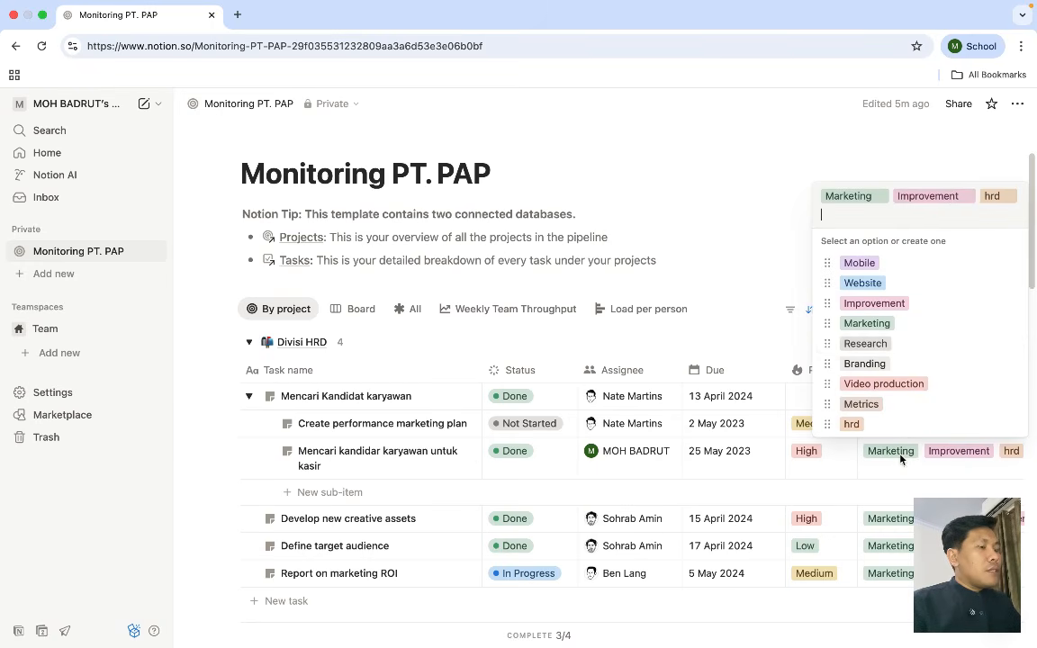
{"action": "left_click", "coordinate": [879, 197]}
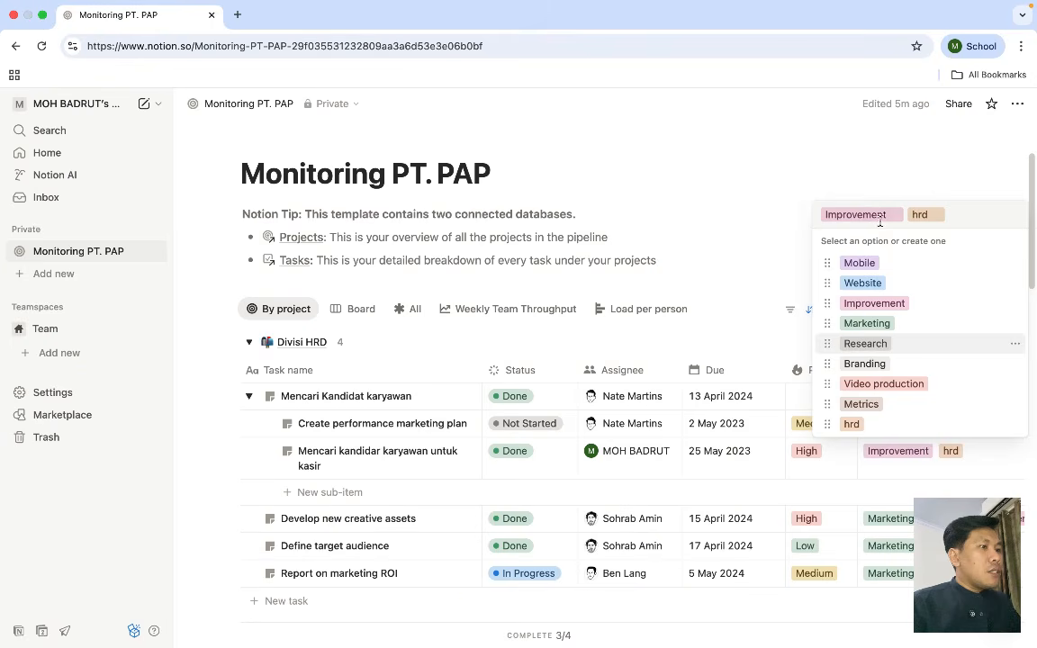
{"action": "left_click", "coordinate": [891, 215]}
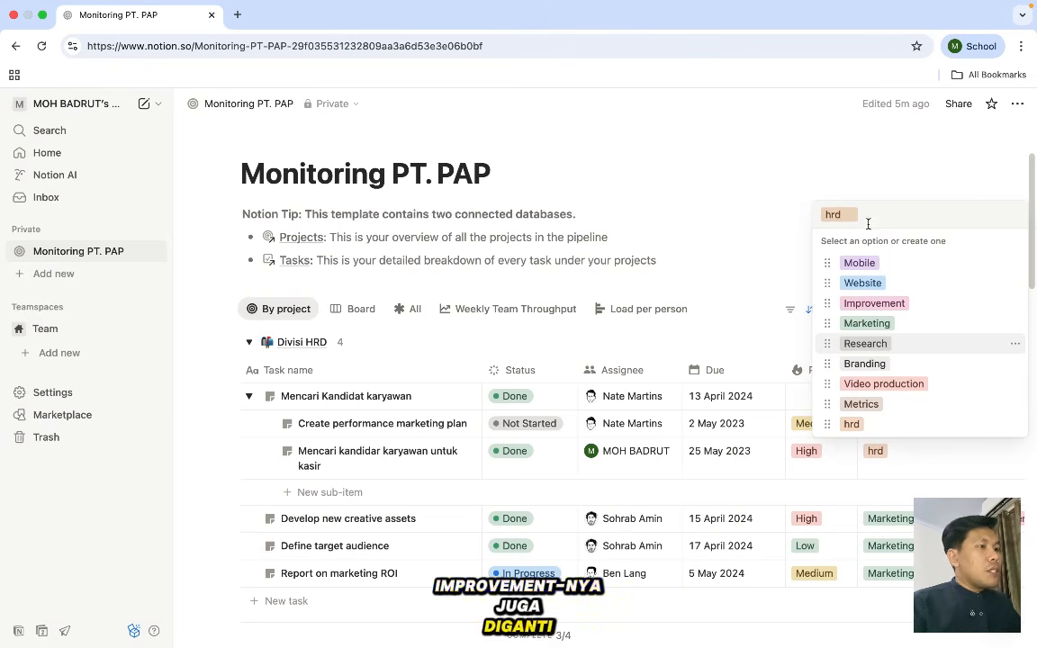
{"action": "left_click", "coordinate": [763, 132]}
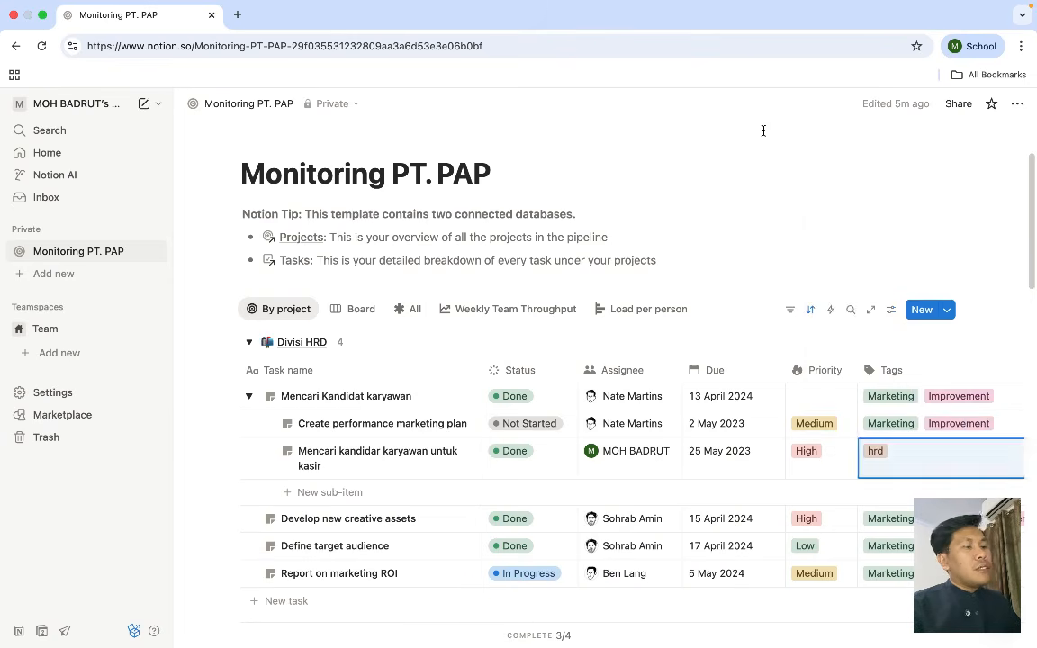
{"action": "scroll", "coordinate": [736, 393], "scroll_direction": "down", "scroll_amount": 3}
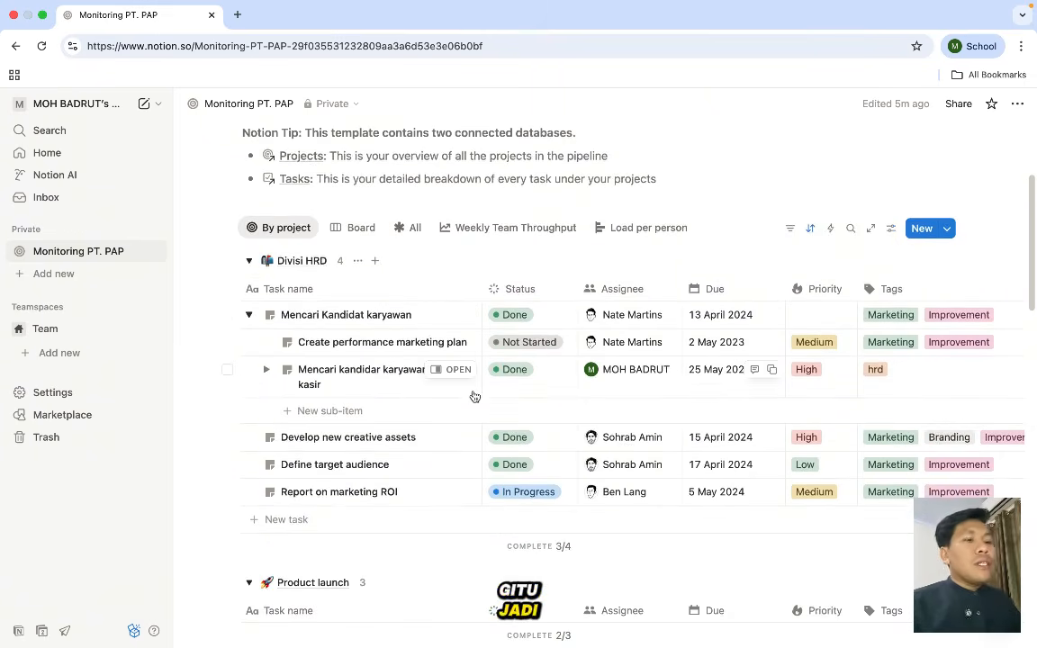
{"action": "scroll", "coordinate": [474, 393], "scroll_direction": "down", "scroll_amount": 1}
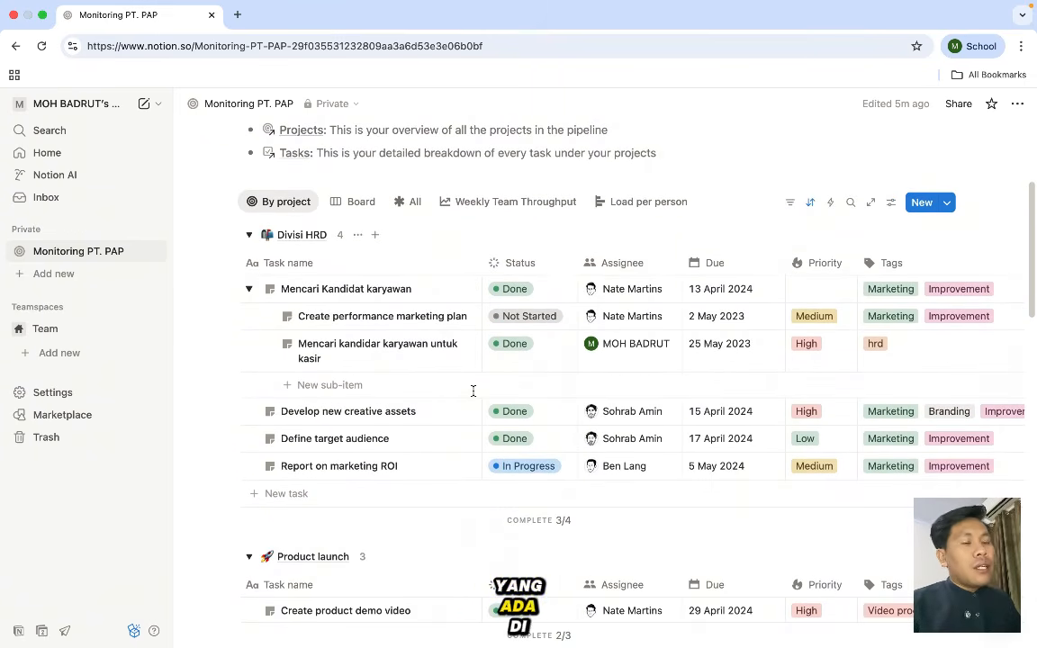
{"action": "scroll", "coordinate": [474, 391], "scroll_direction": "up", "scroll_amount": 1}
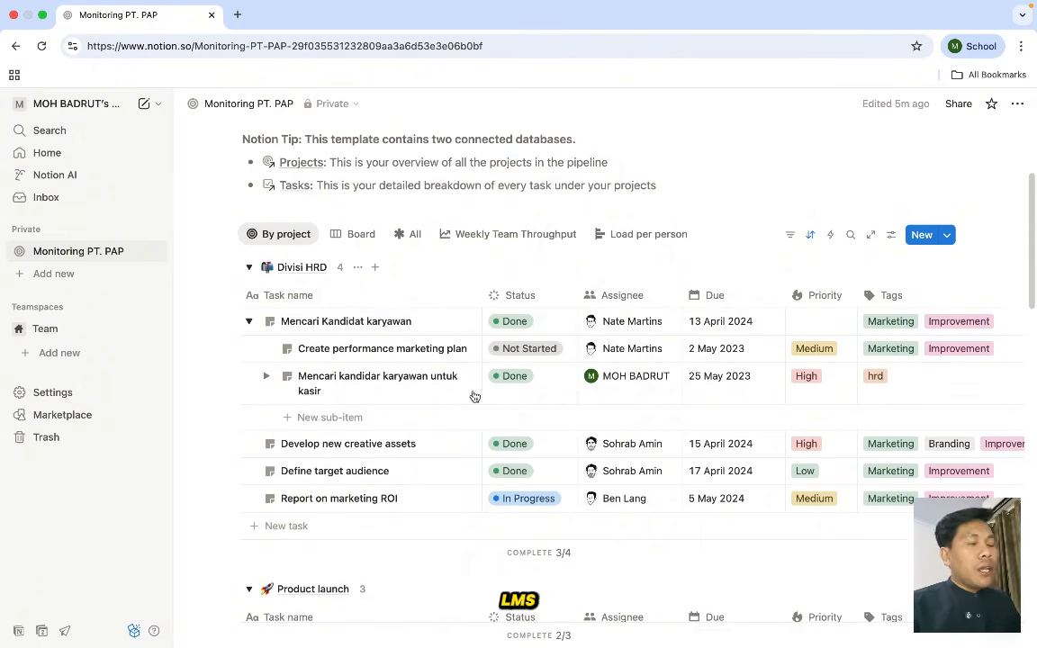
{"action": "scroll", "coordinate": [475, 396], "scroll_direction": "down", "scroll_amount": 1}
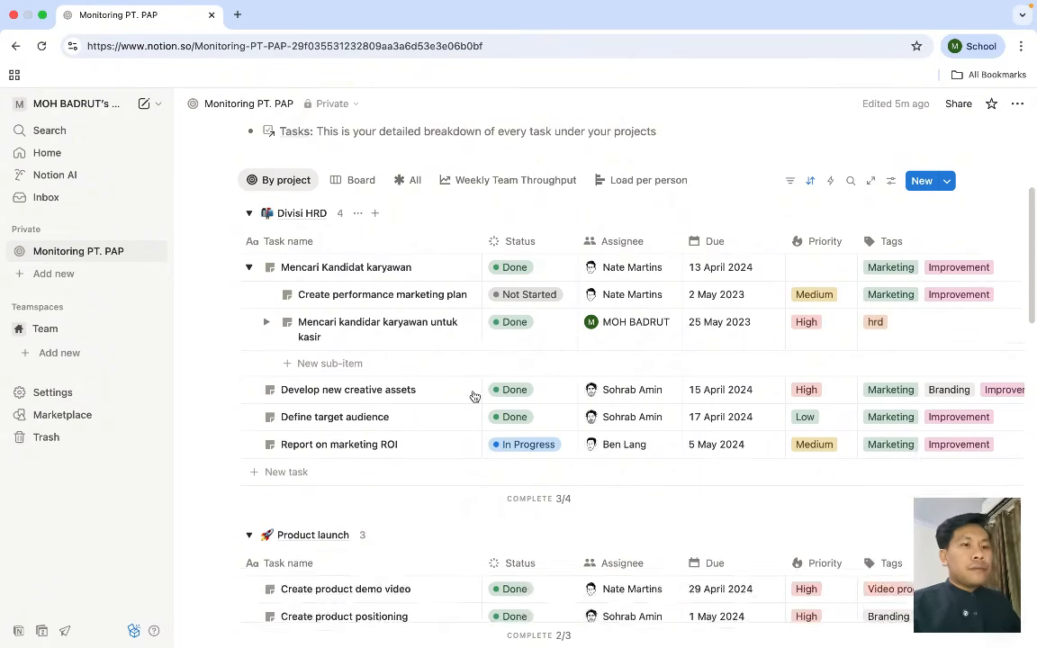
{"action": "scroll", "coordinate": [474, 396], "scroll_direction": "up", "scroll_amount": 3}
{"action": "scroll", "coordinate": [475, 396], "scroll_direction": "up", "scroll_amount": 1}
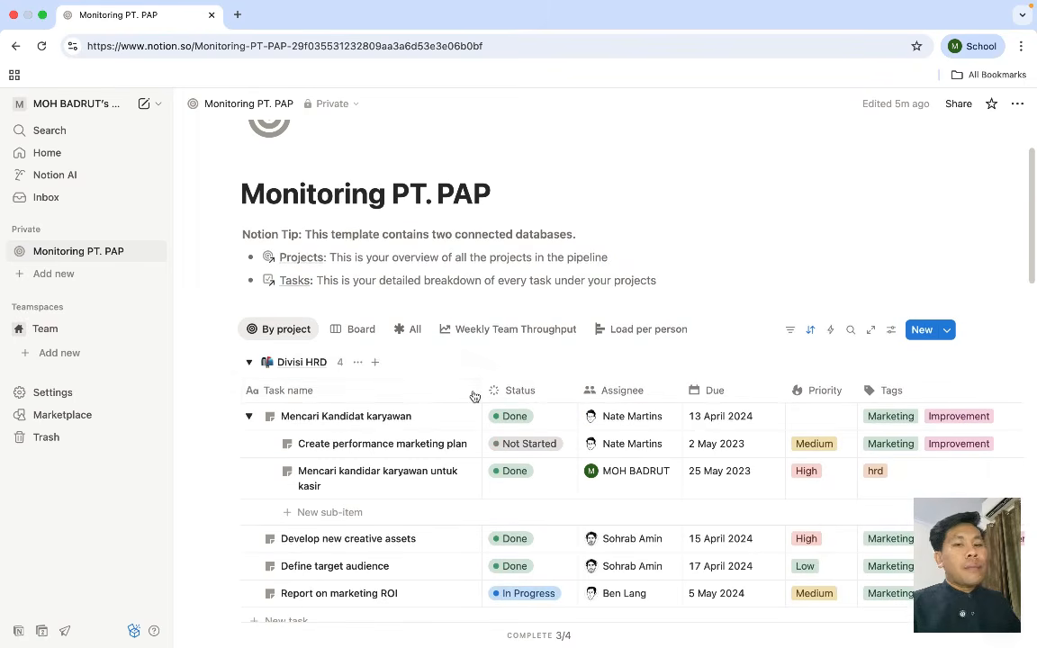